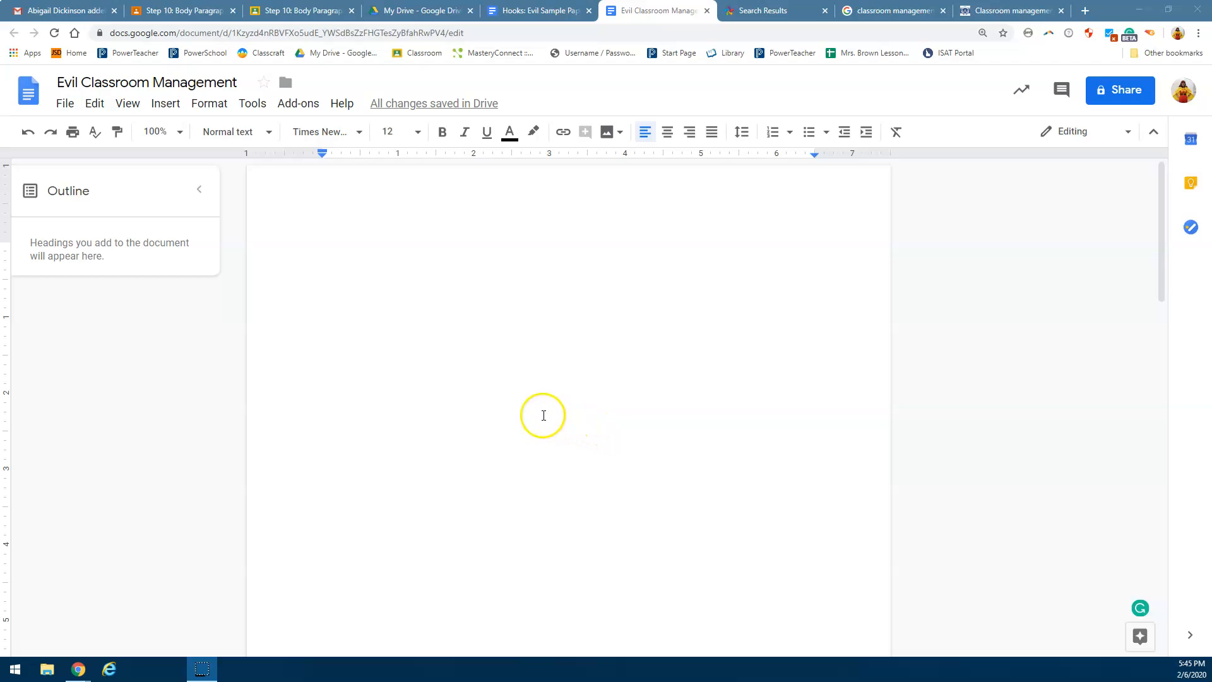
# Step: Add a page header to the document and keep a different header for the first page
pyautogui.click(165, 106)
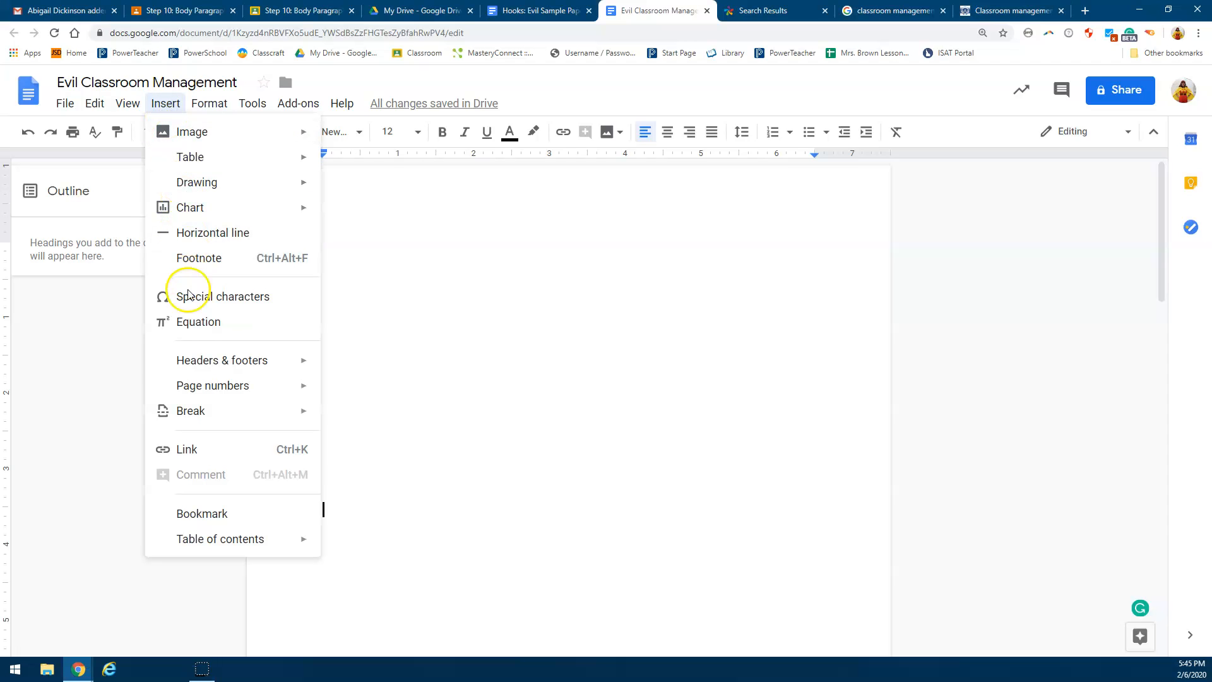
pyautogui.moveTo(196, 370)
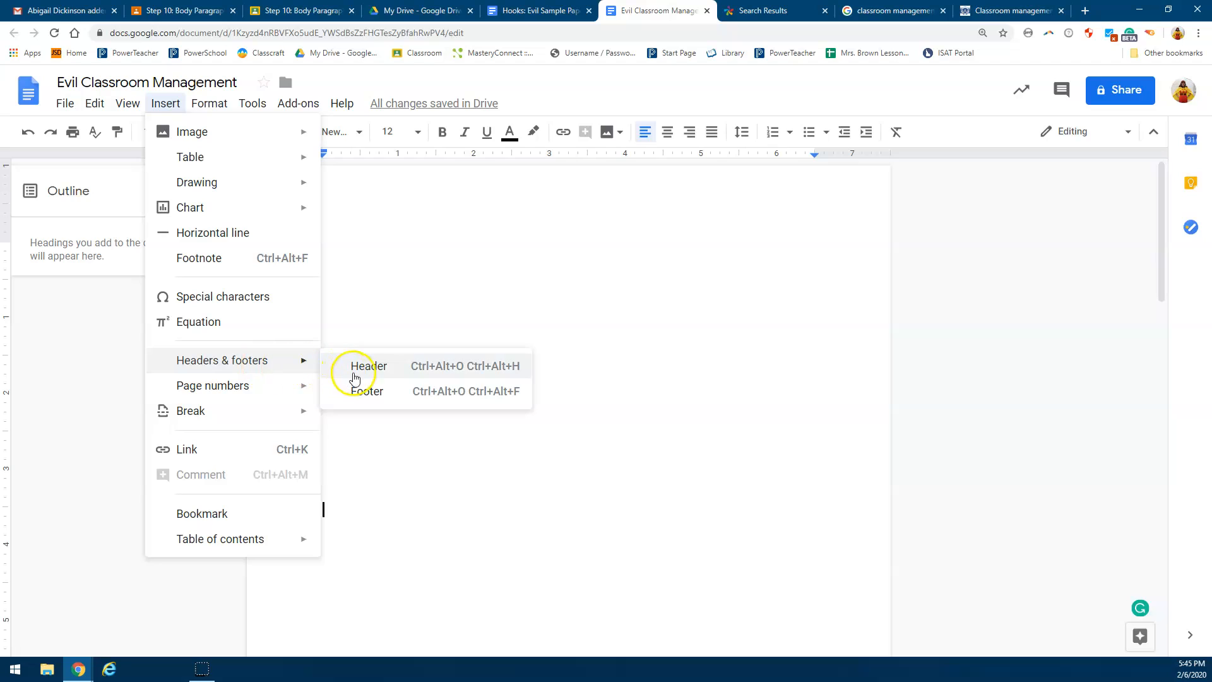
pyautogui.click(377, 367)
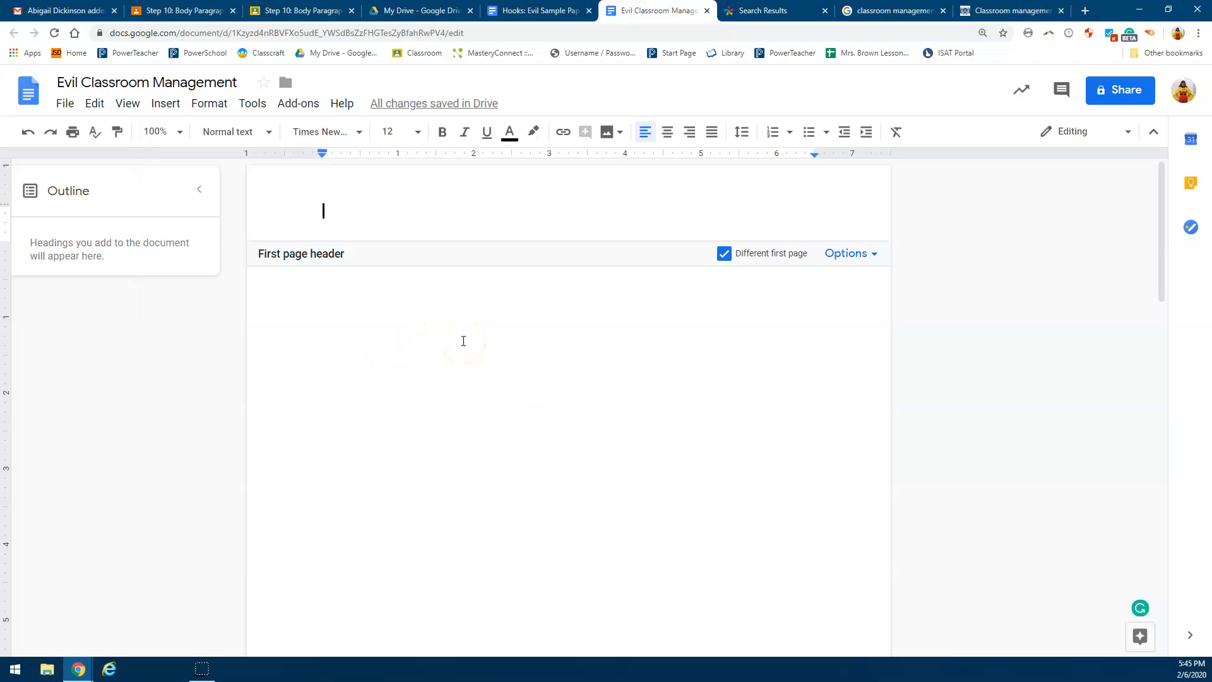
pyautogui.click(724, 255)
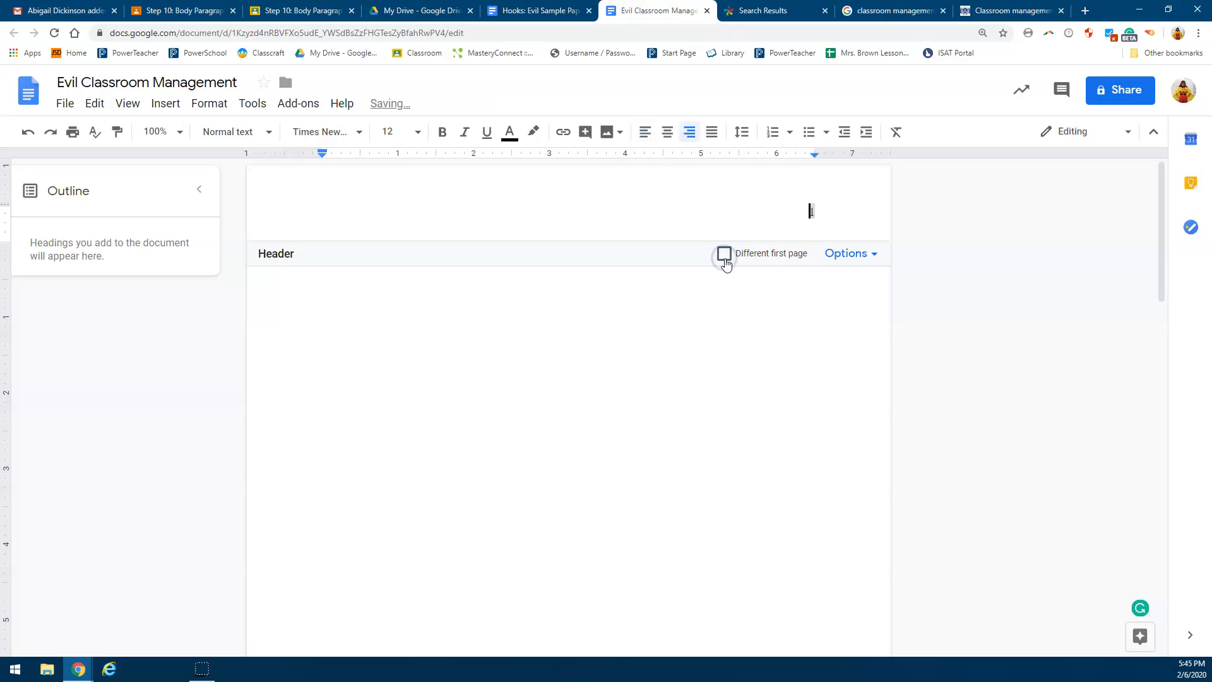
pyautogui.click(725, 257)
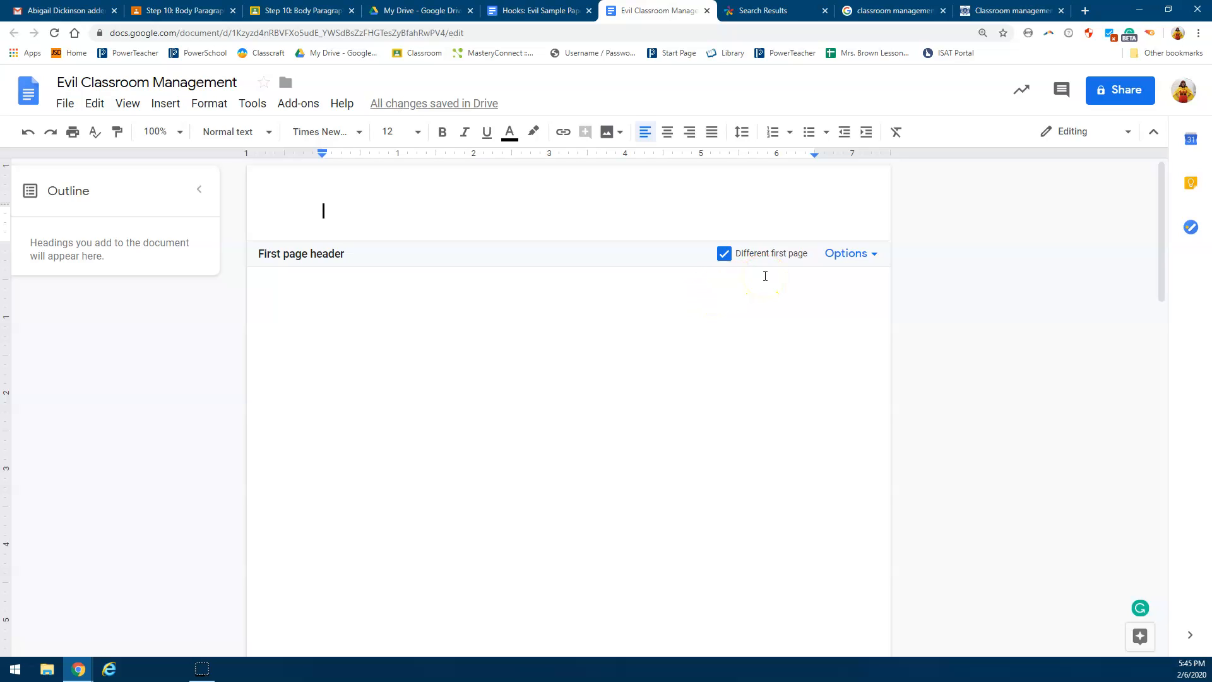
# Step: Enter "Running head: TECHNOLOGY & CLASSROOMS" in the first-page header
pyautogui.write('jOHN')
pyautogui.press('BackSpace')
pyautogui.press('BackSpace')
pyautogui.press('BackSpace')
pyautogui.press('BackSpace')
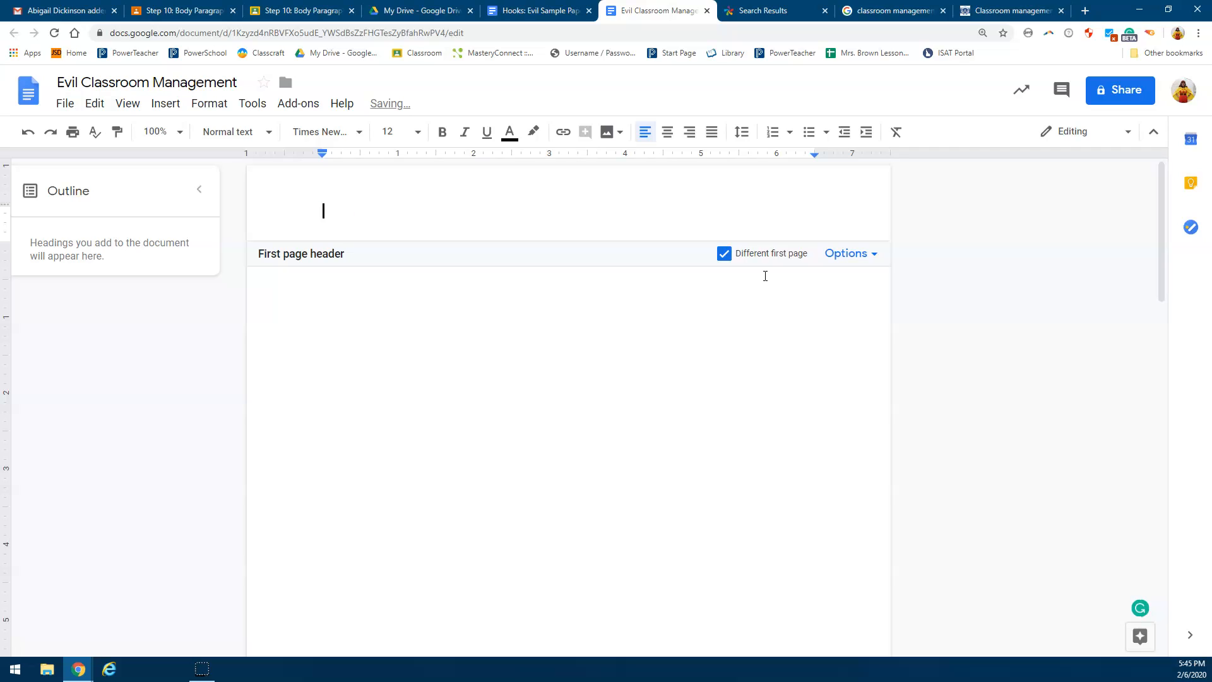
pyautogui.write('Running head:')
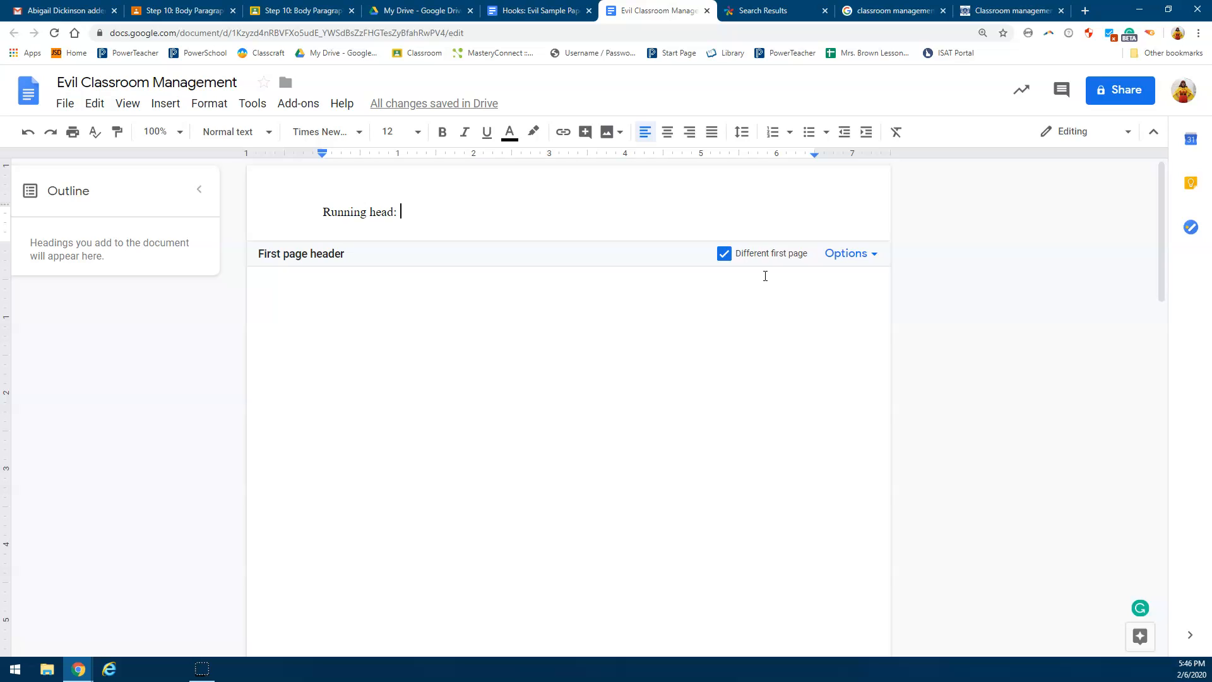
pyautogui.write('tECHNO')
pyautogui.press('BackSpace')
pyautogui.press('BackSpace')
pyautogui.press('BackSpace')
pyautogui.press('BackSpace')
pyautogui.press('BackSpace')
pyautogui.write('TECHNOLOGY')
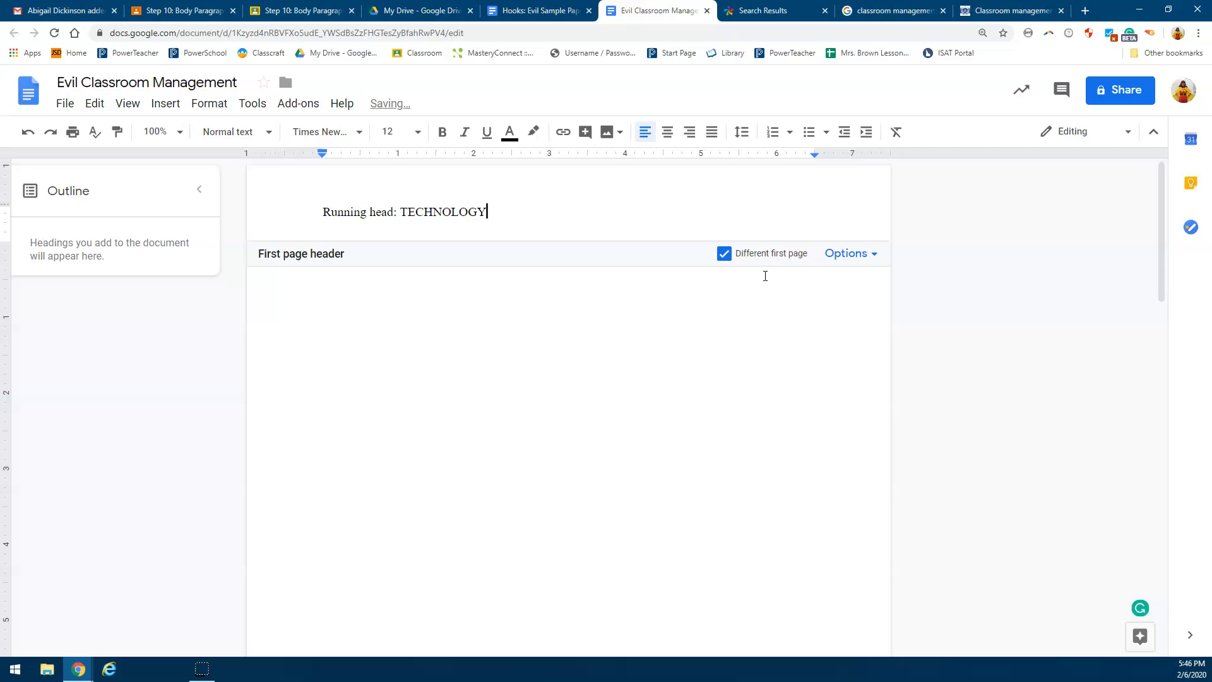
pyautogui.write(' & CLASSROOMS')
# Step: Insert page numbering in the header, starting on the first page, and shift the first-page number toward the right margin
pyautogui.click(164, 104)
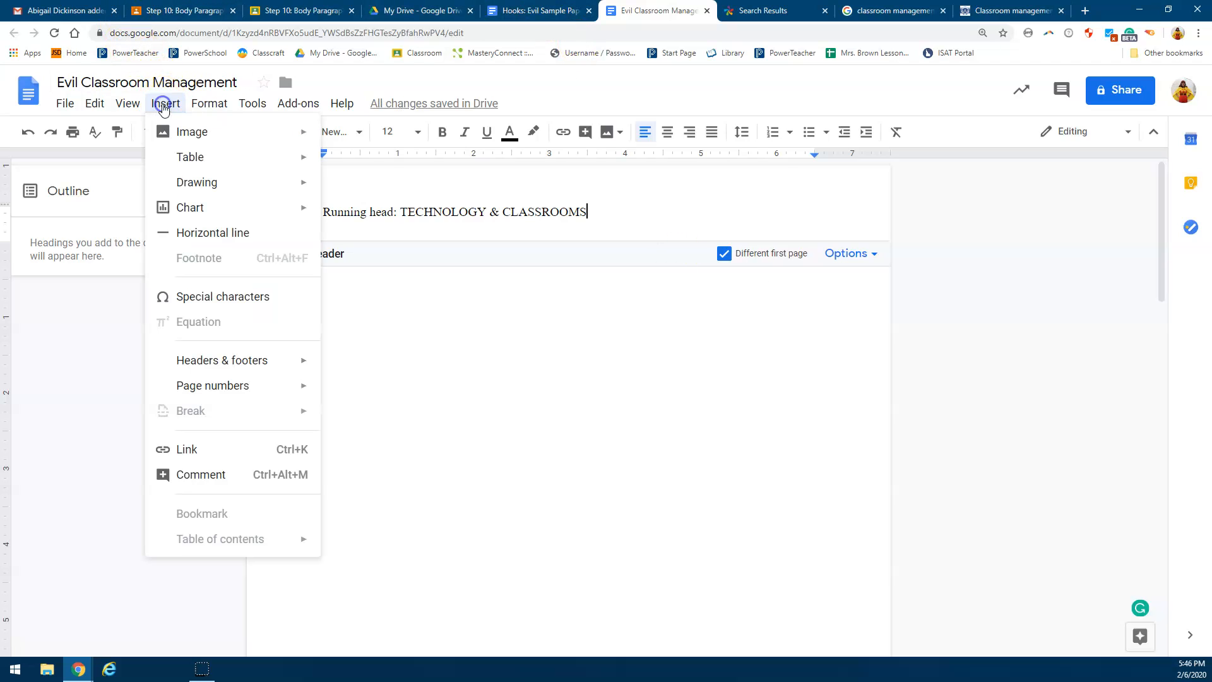
pyautogui.moveTo(291, 388)
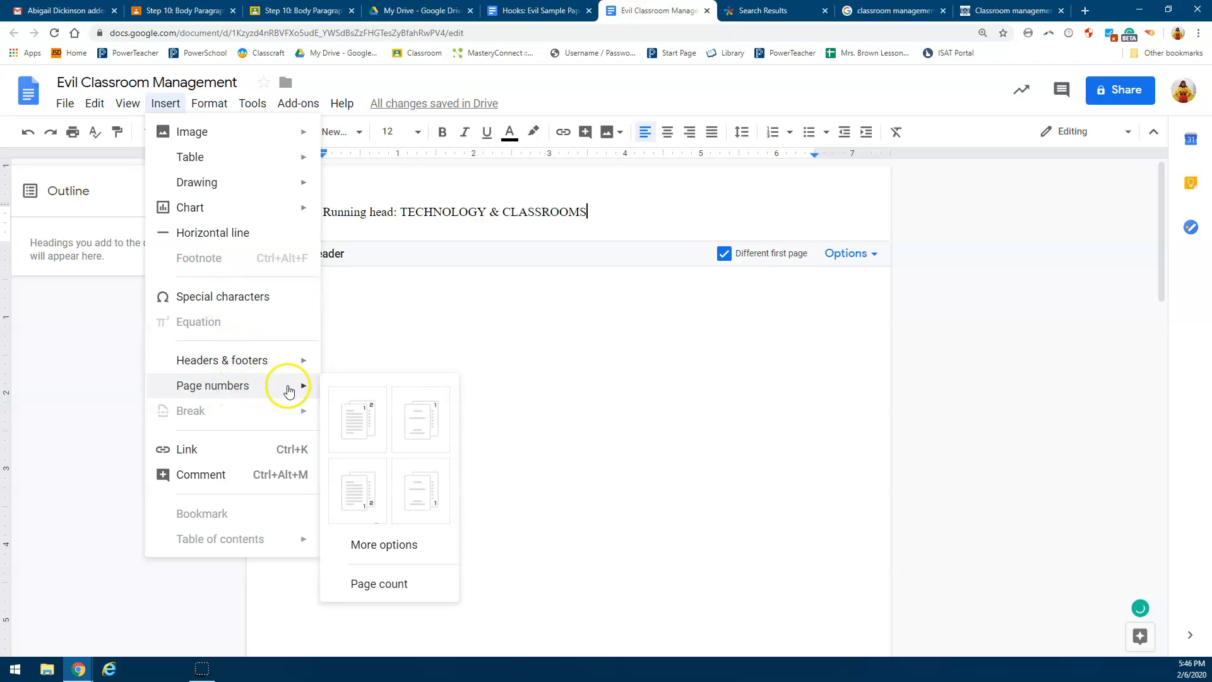
pyautogui.click(359, 421)
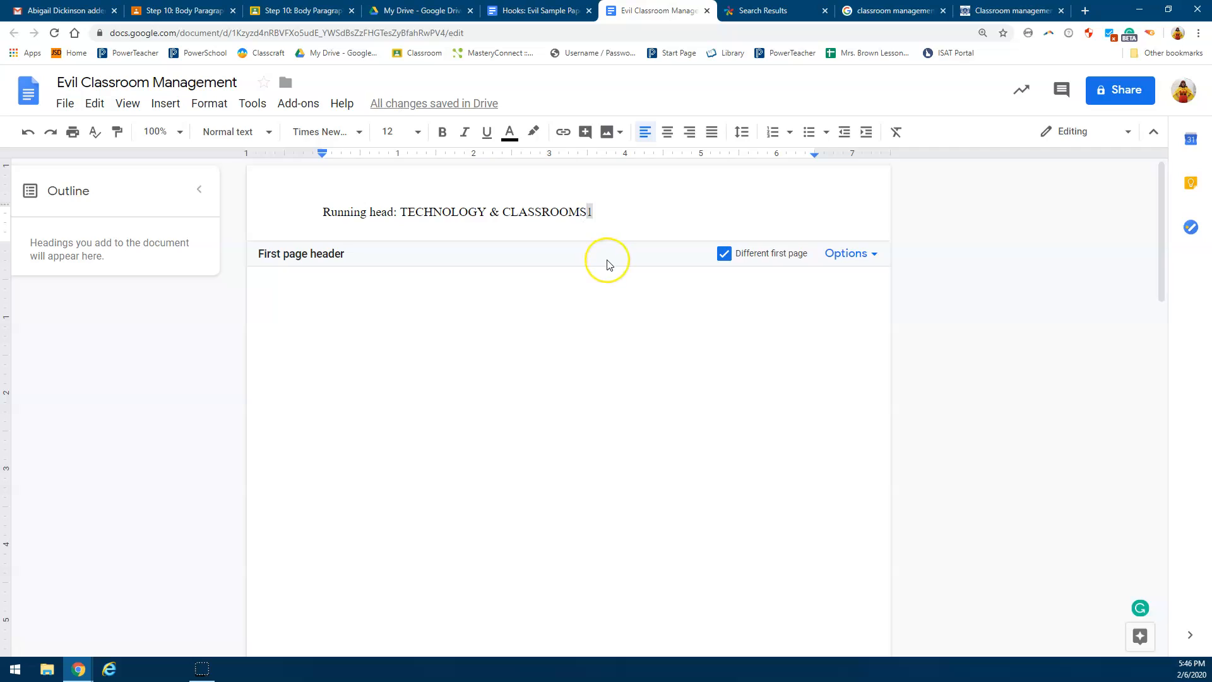
pyautogui.press('Tab')
pyautogui.press('Tab')
pyautogui.press('Tab')
pyautogui.press('Tab')
pyautogui.press('Tab')
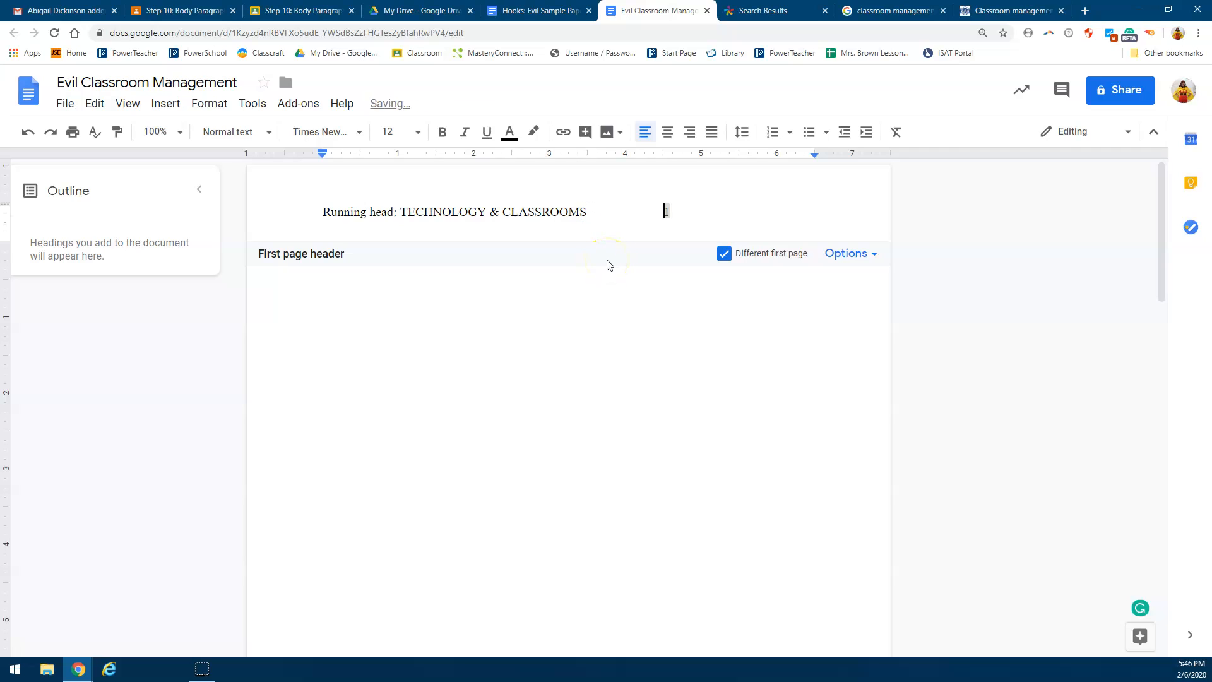
pyautogui.press('Tab')
pyautogui.press('BackSpace')
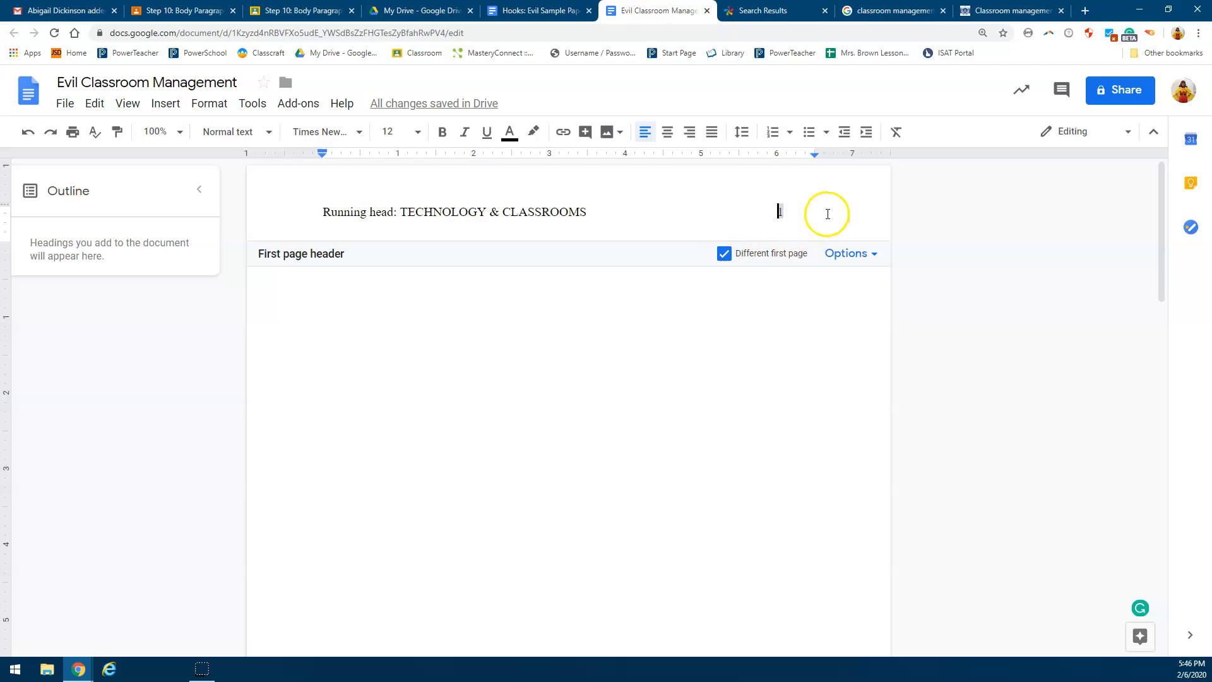
pyautogui.click(728, 326)
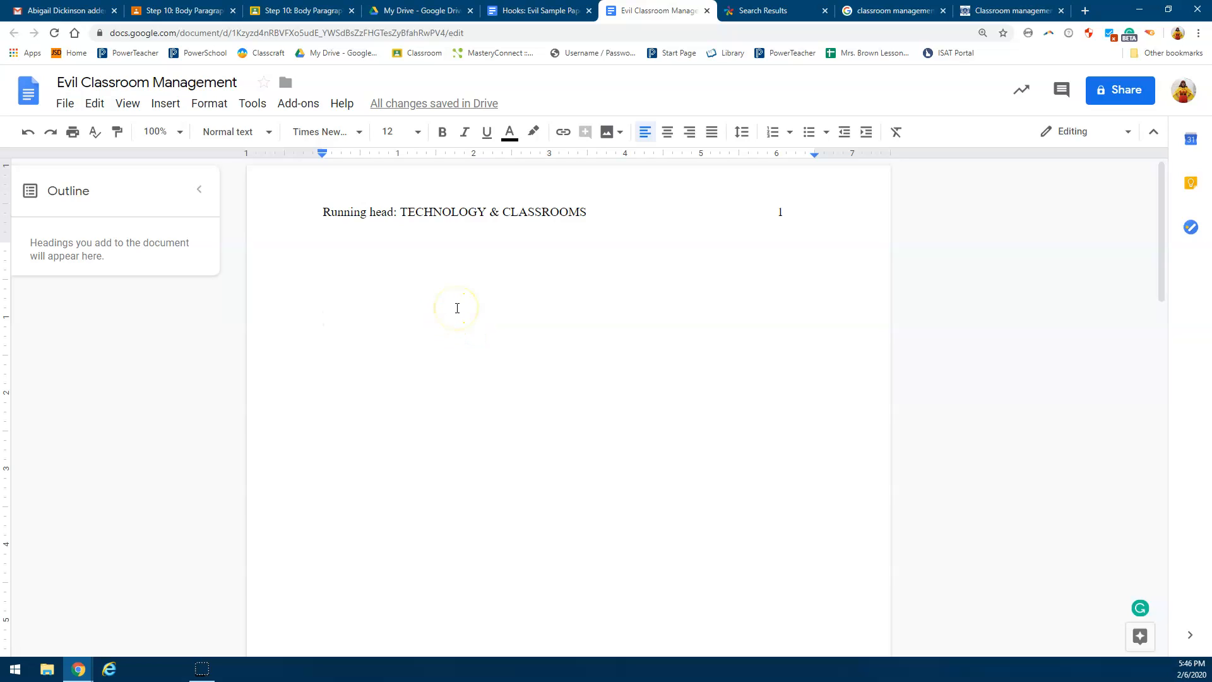
# Step: Add blank lines down to the middle of the title page and centre the line for the title
pyautogui.press('Return')
pyautogui.press('Return')
pyautogui.press('Return')
pyautogui.press('Return')
pyautogui.press('Return')
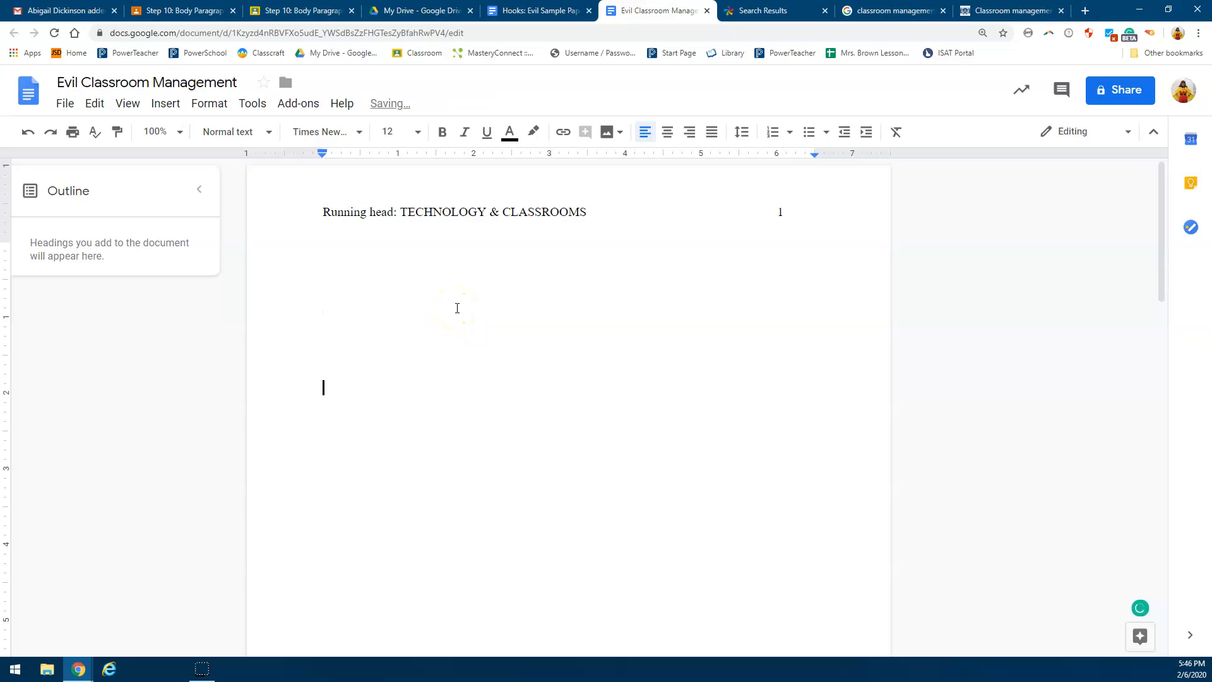
pyautogui.press('Return')
pyautogui.press('Return')
pyautogui.press('Return')
pyautogui.press('Return')
pyautogui.press('Return')
pyautogui.click(668, 138)
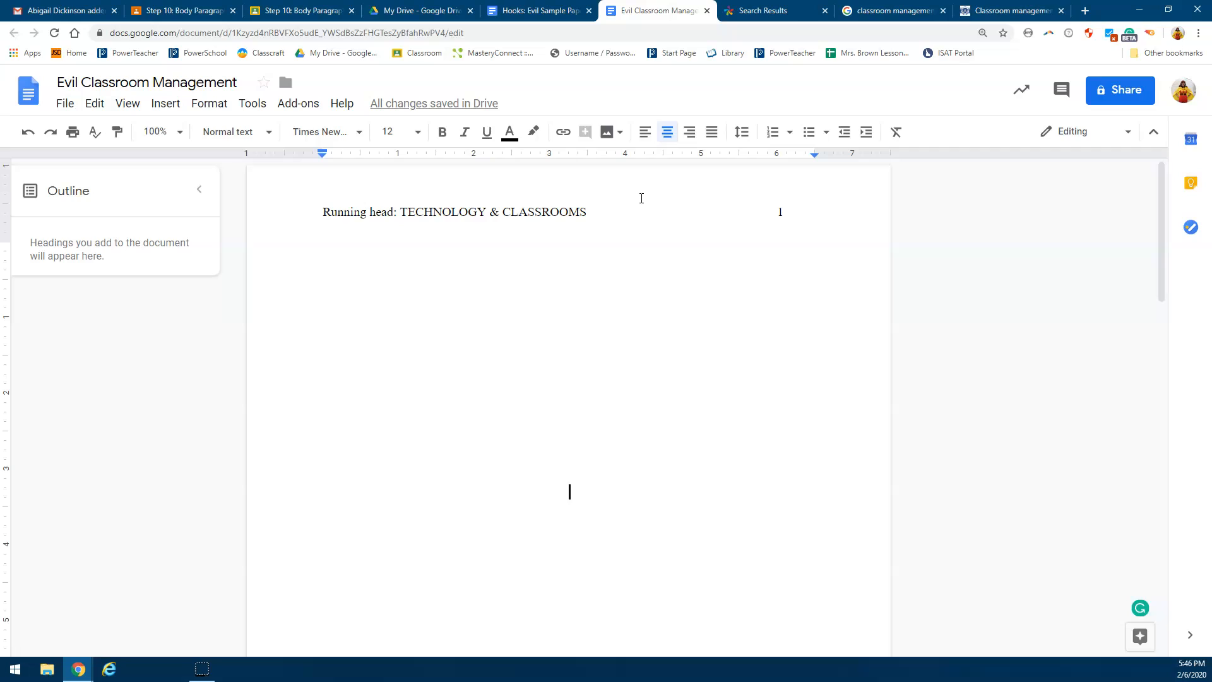
# Step: Enter the paper's title "New Technology That Will Aid in Classroom Management" on the centred line
pyautogui.write('nEW')
pyautogui.press('BackSpace')
pyautogui.press('BackSpace')
pyautogui.press('BackSpace')
pyautogui.write('New Technology')
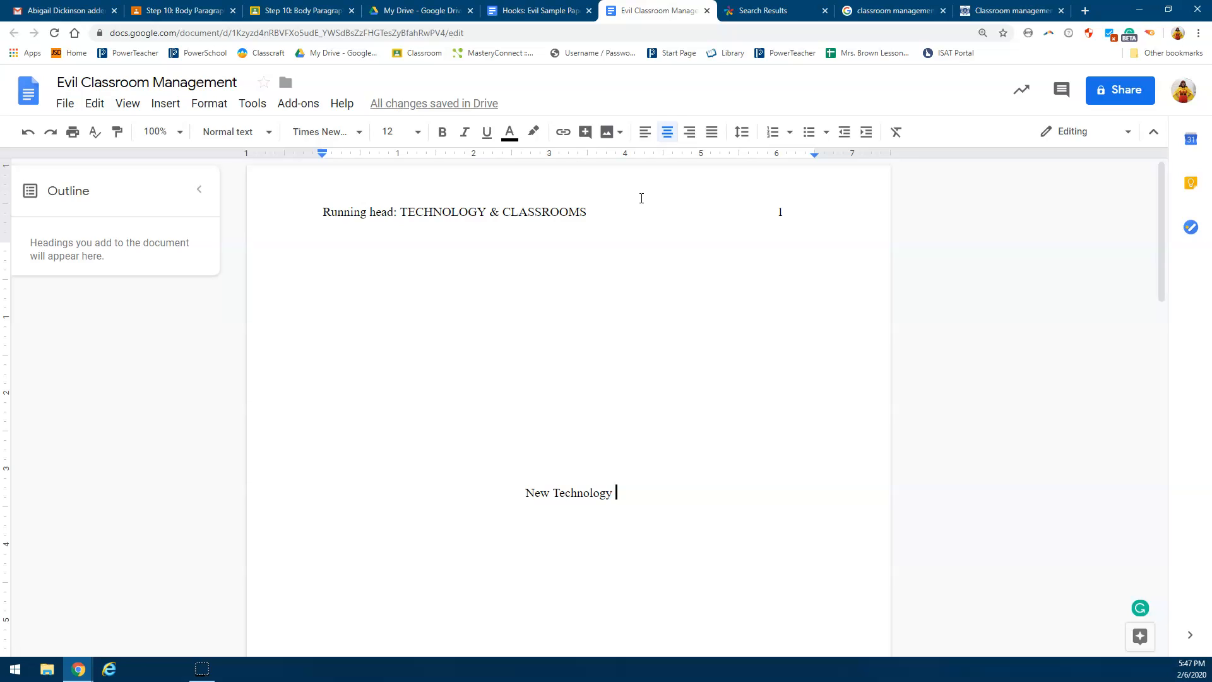
pyautogui.write('That w')
pyautogui.press('BackSpace')
pyautogui.write('Will Aid in ')
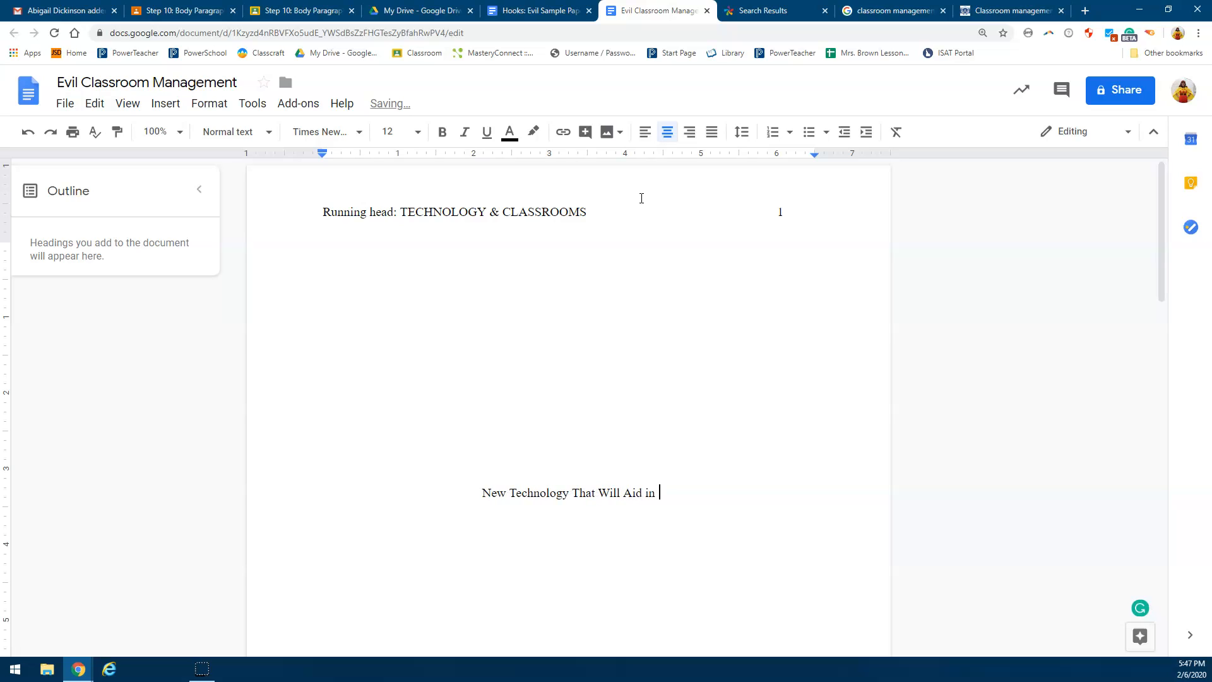
pyautogui.write('Classroom ')
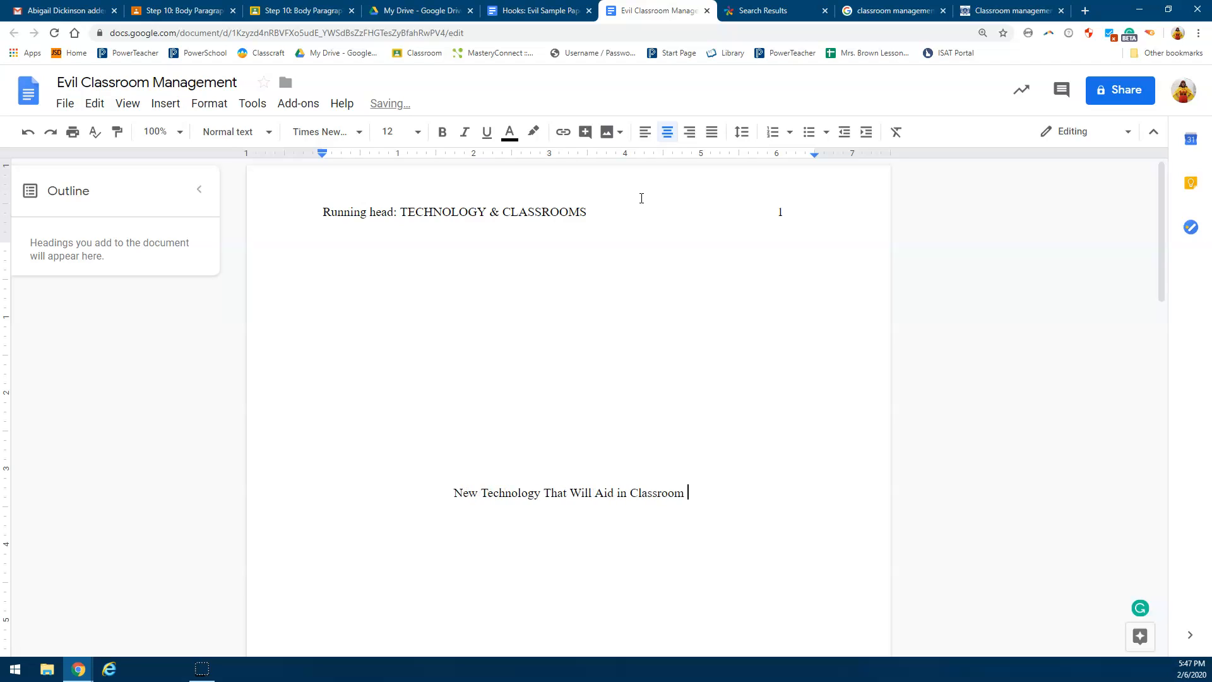
pyautogui.write('Management')
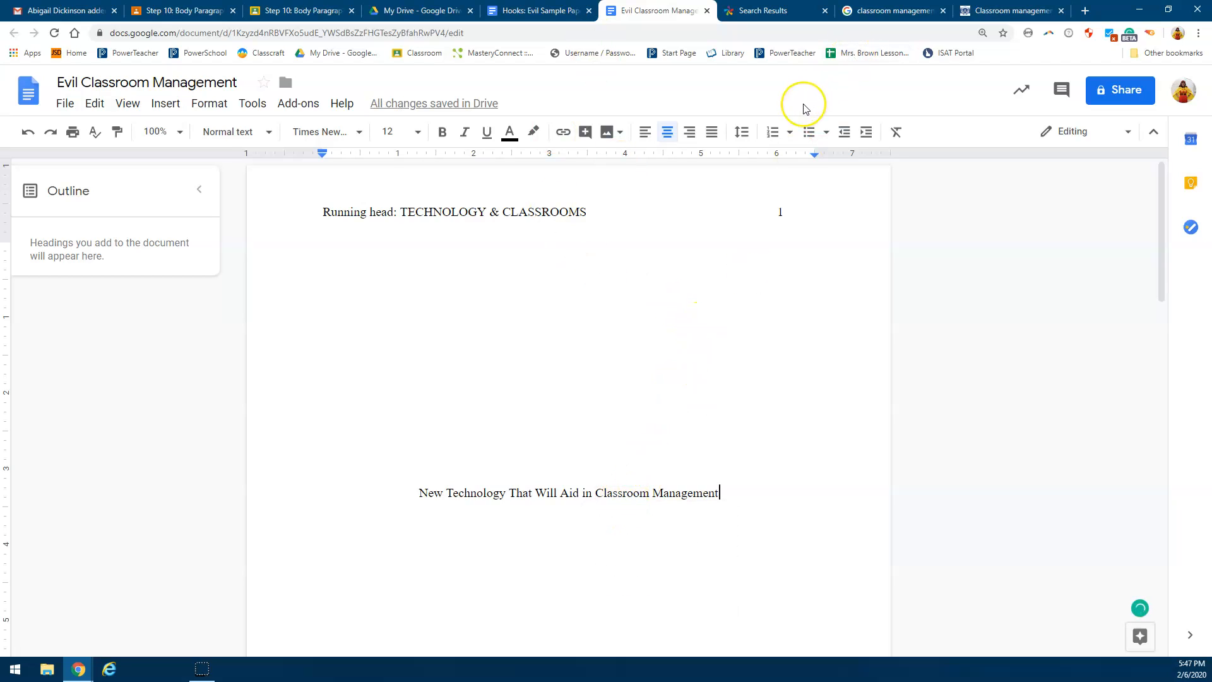
# Step: Set the line spacing at the title to double
pyautogui.press('Return')
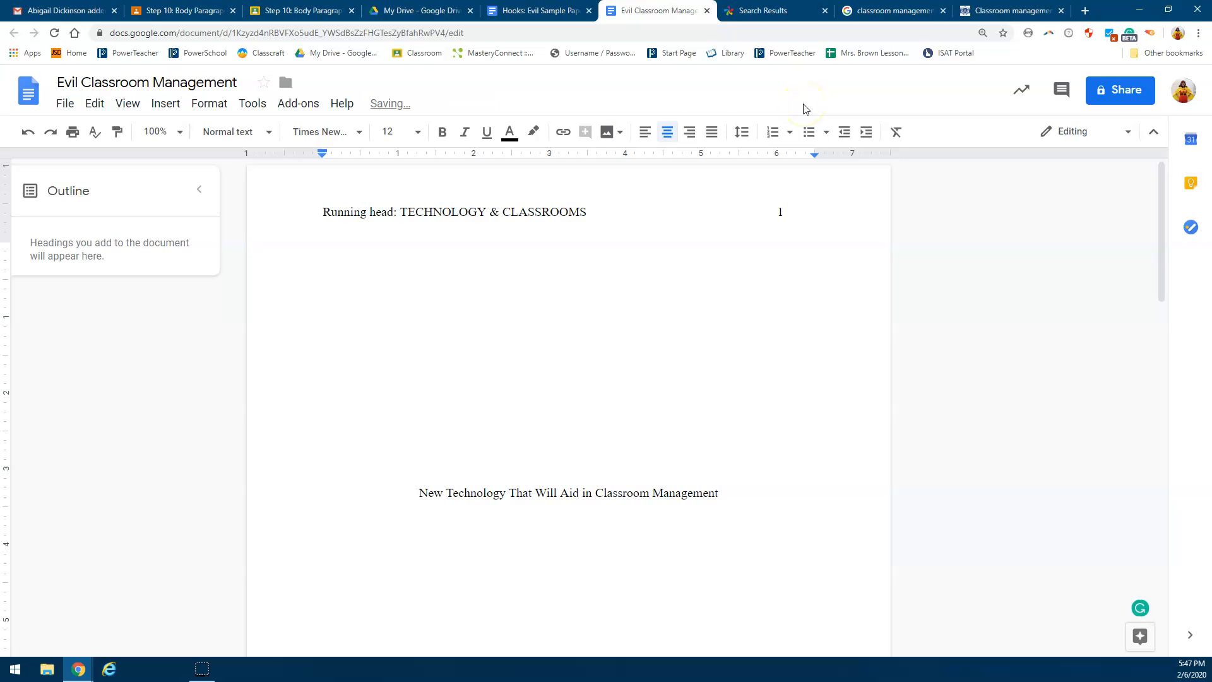
pyautogui.press('BackSpace')
pyautogui.press('BackSpace')
pyautogui.click(742, 133)
pyautogui.click(798, 237)
# Step: Add the author's full name and the school name "Jerome Middle School" on separate lines below the title
pyautogui.press('Return')
pyautogui.press('Return')
pyautogui.write('Jerome Mi')
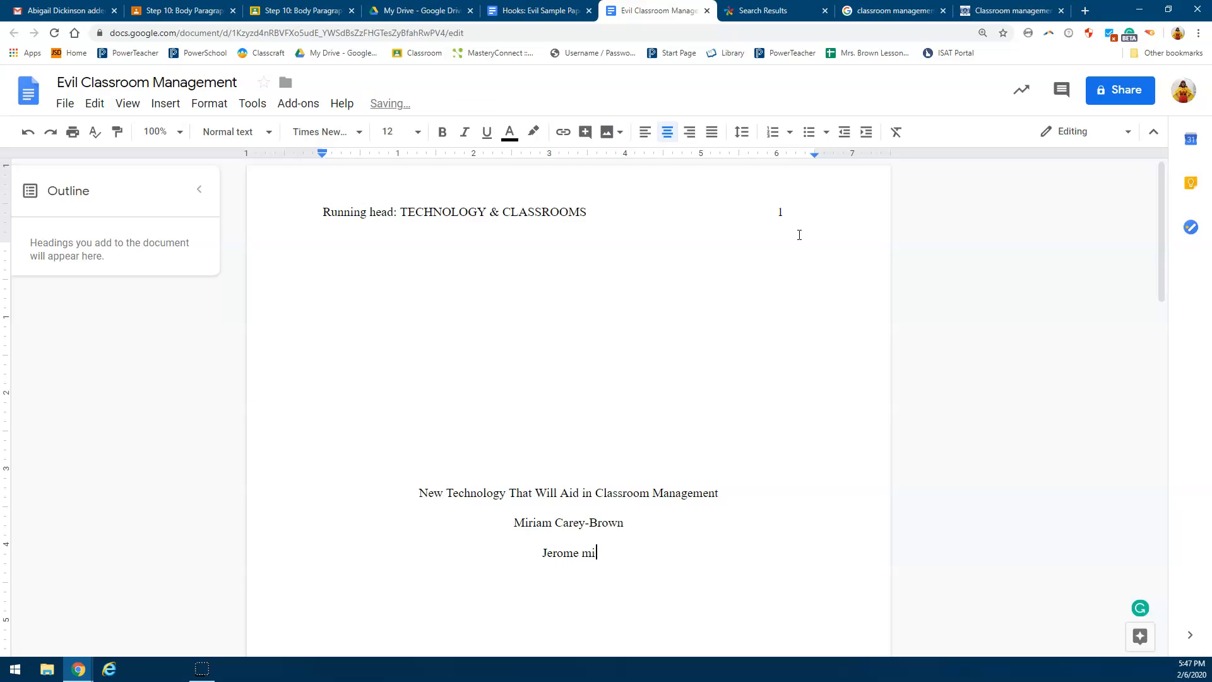
pyautogui.write('ddle School')
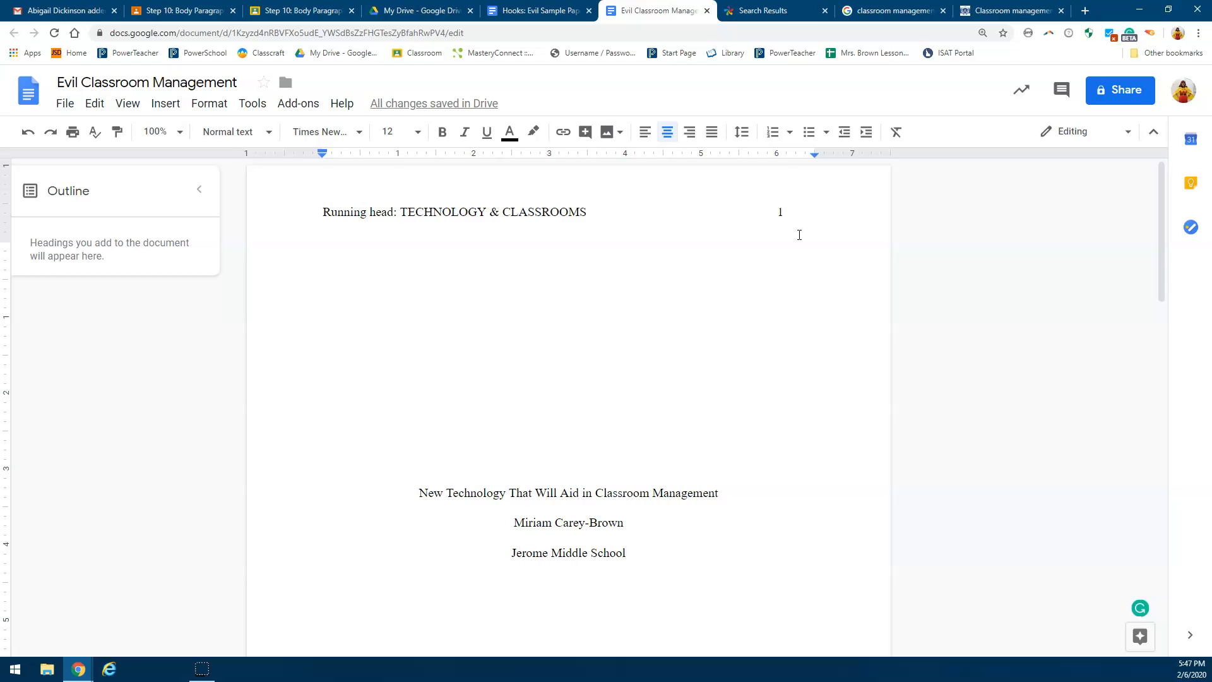
# Step: Insert a page break after the school name on the title page
pyautogui.scroll(-8, 787, 281)
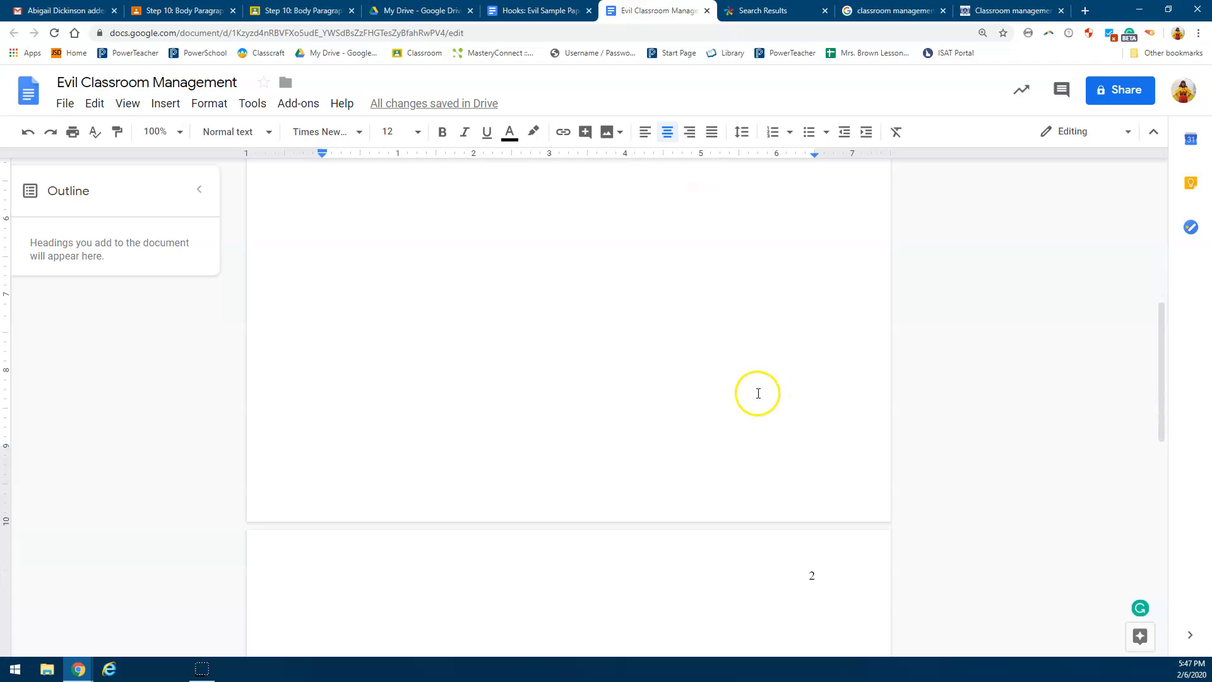
pyautogui.scroll(5, 672, 354)
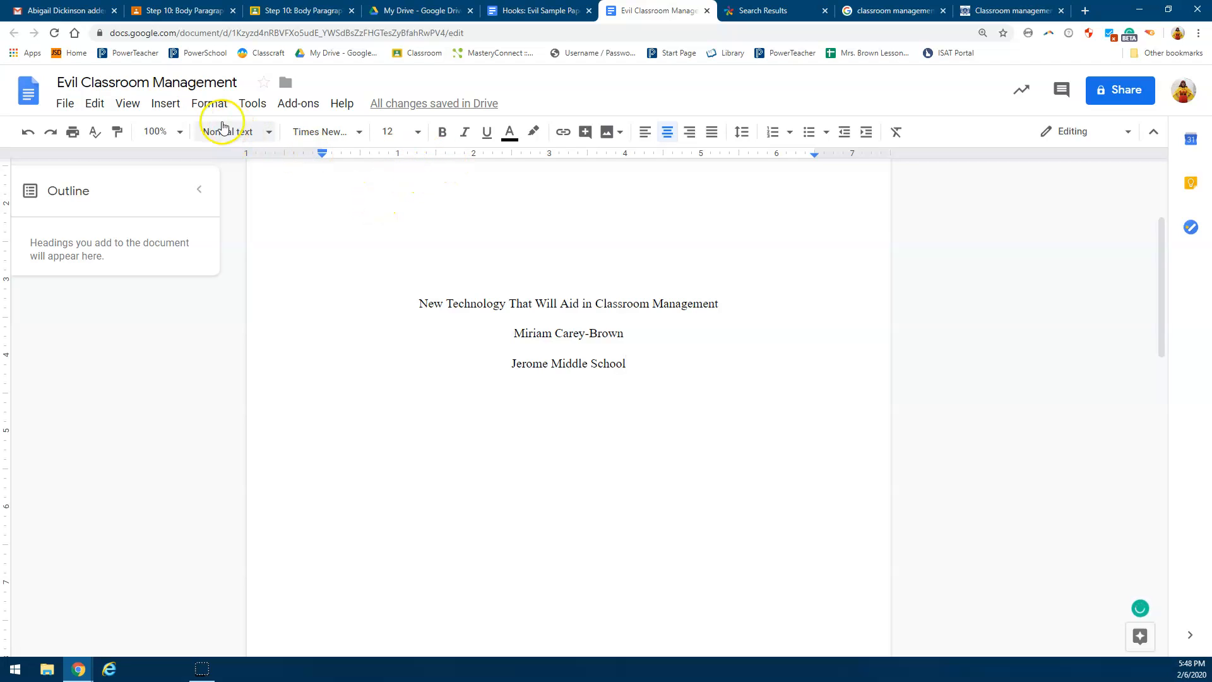
pyautogui.click(171, 110)
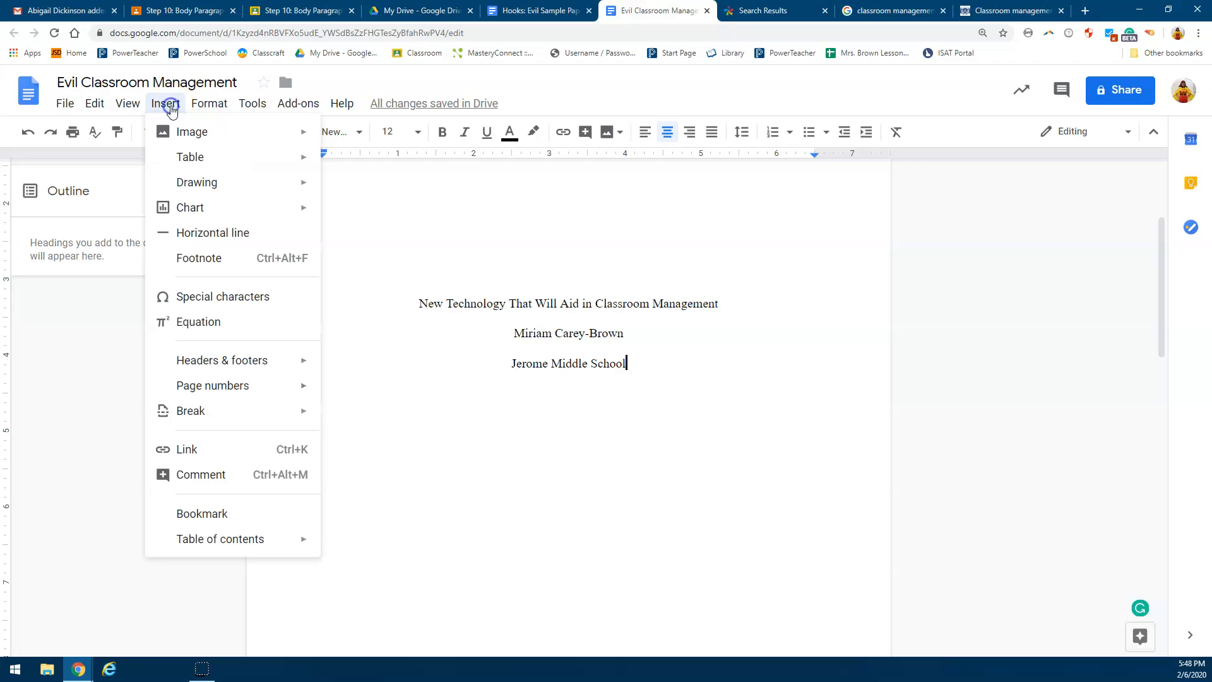
pyautogui.moveTo(252, 411)
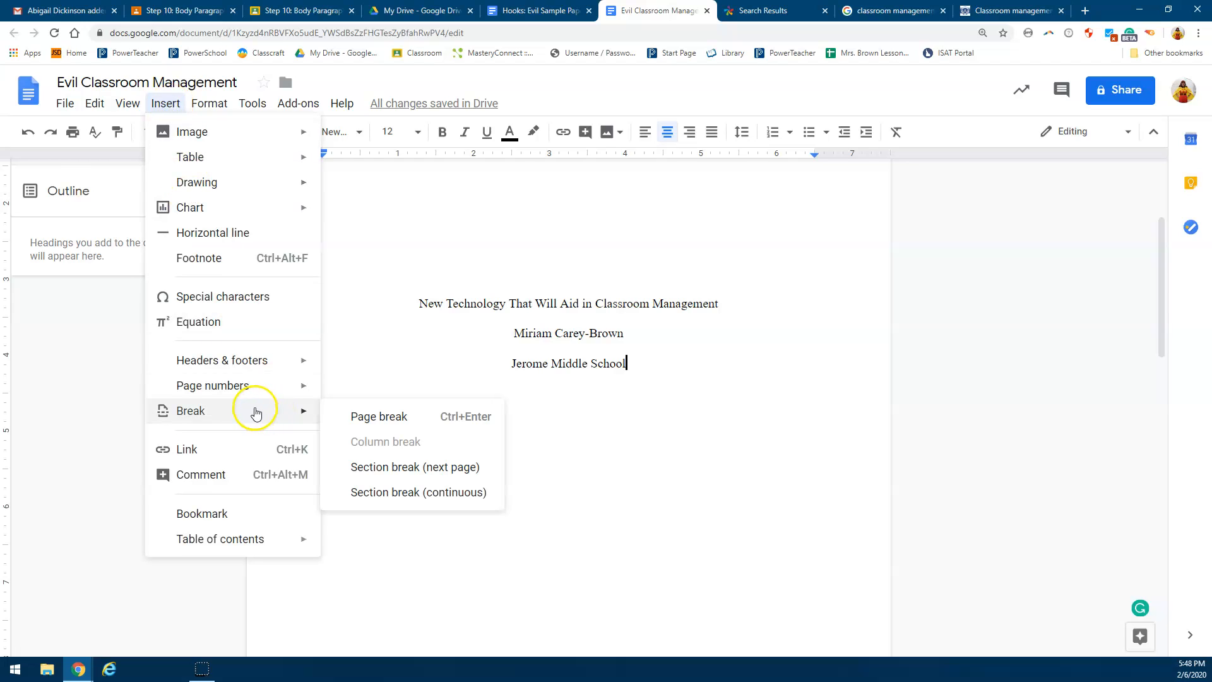
pyautogui.click(379, 417)
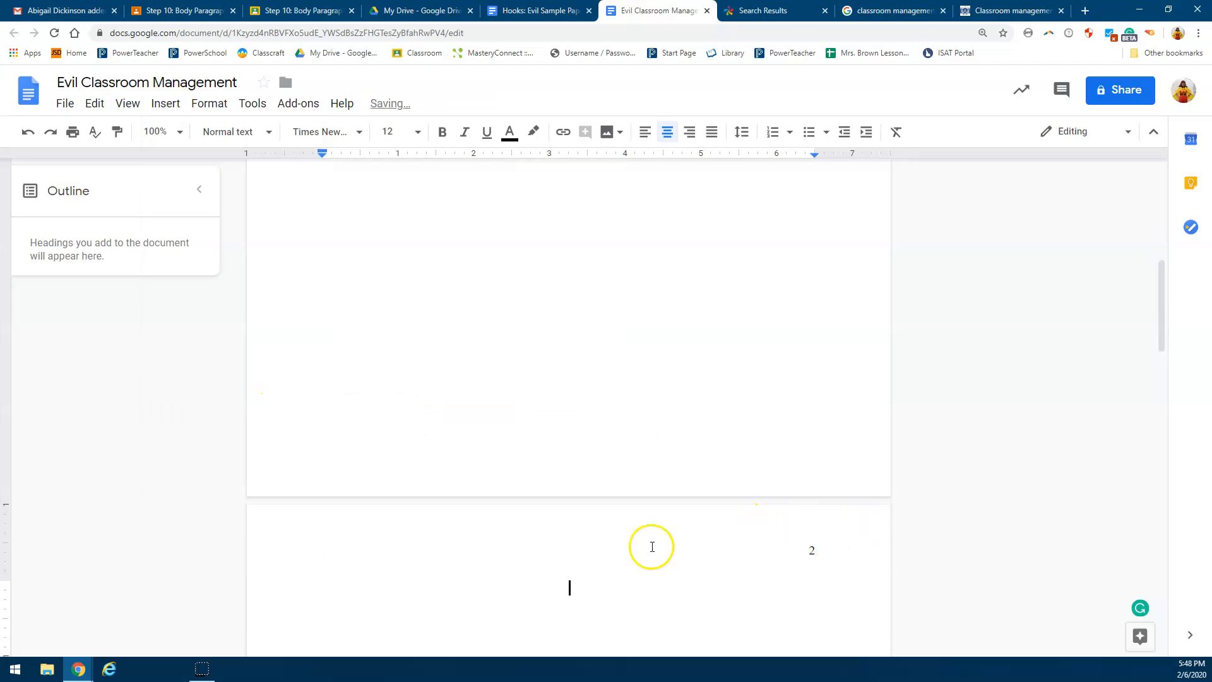
# Step: Left-align the second page's header and enter "TECHNOLOGY FOR CLASSROOMS" before the page number
pyautogui.click(479, 546)
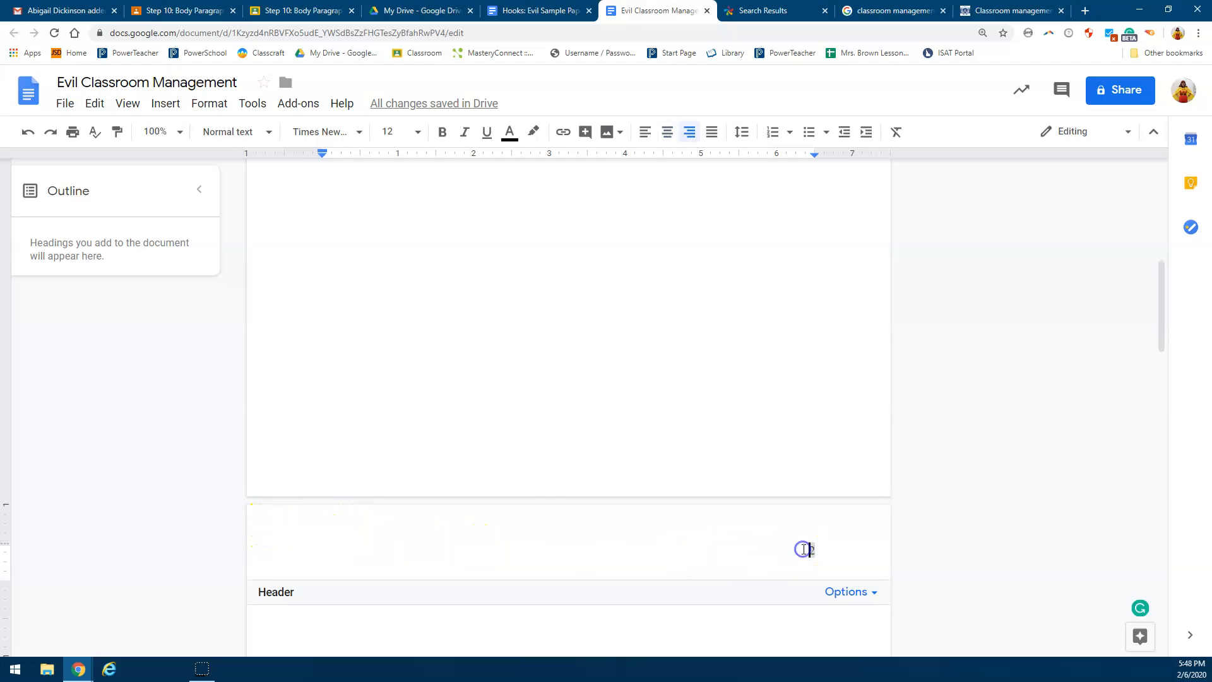
pyautogui.click(644, 132)
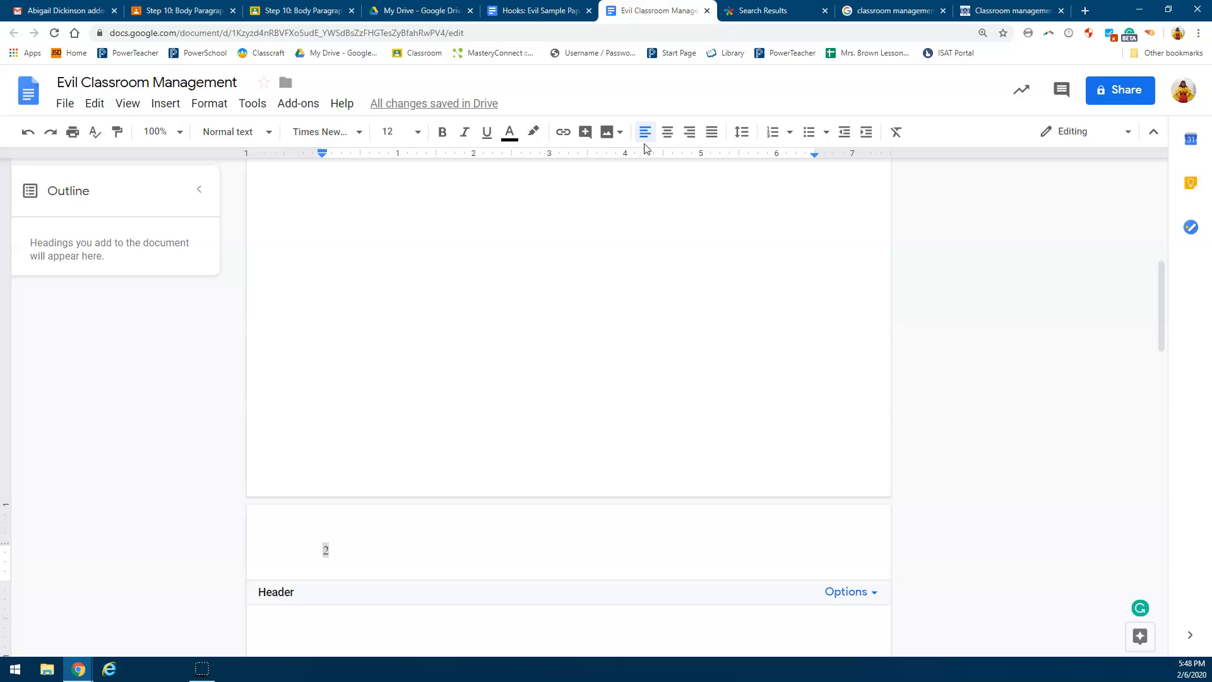
pyautogui.write('TECHNOL')
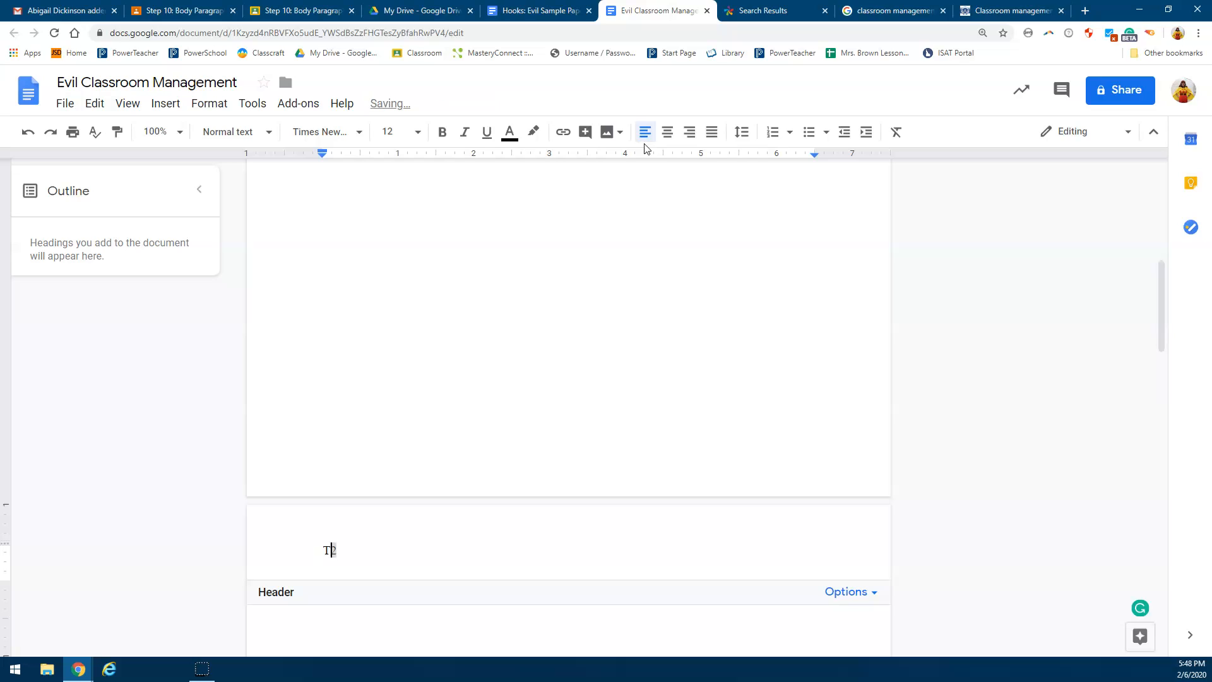
pyautogui.write('OGY FOR ')
pyautogui.write('CLASSROO')
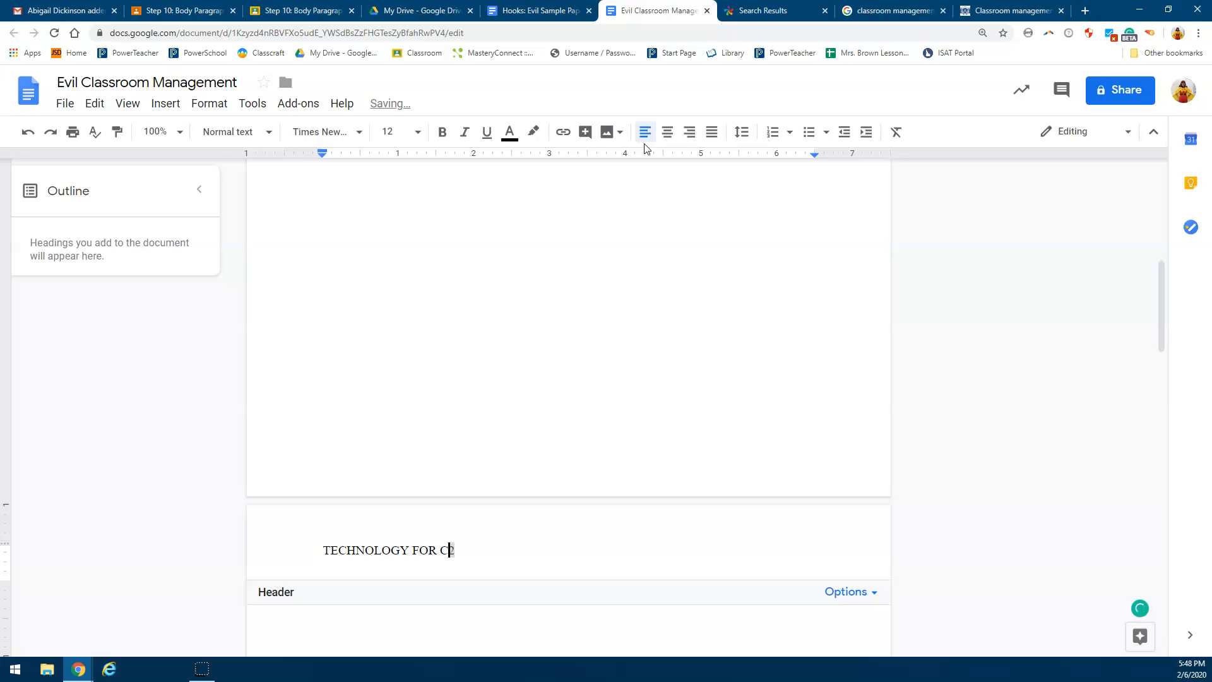
pyautogui.write('MS')
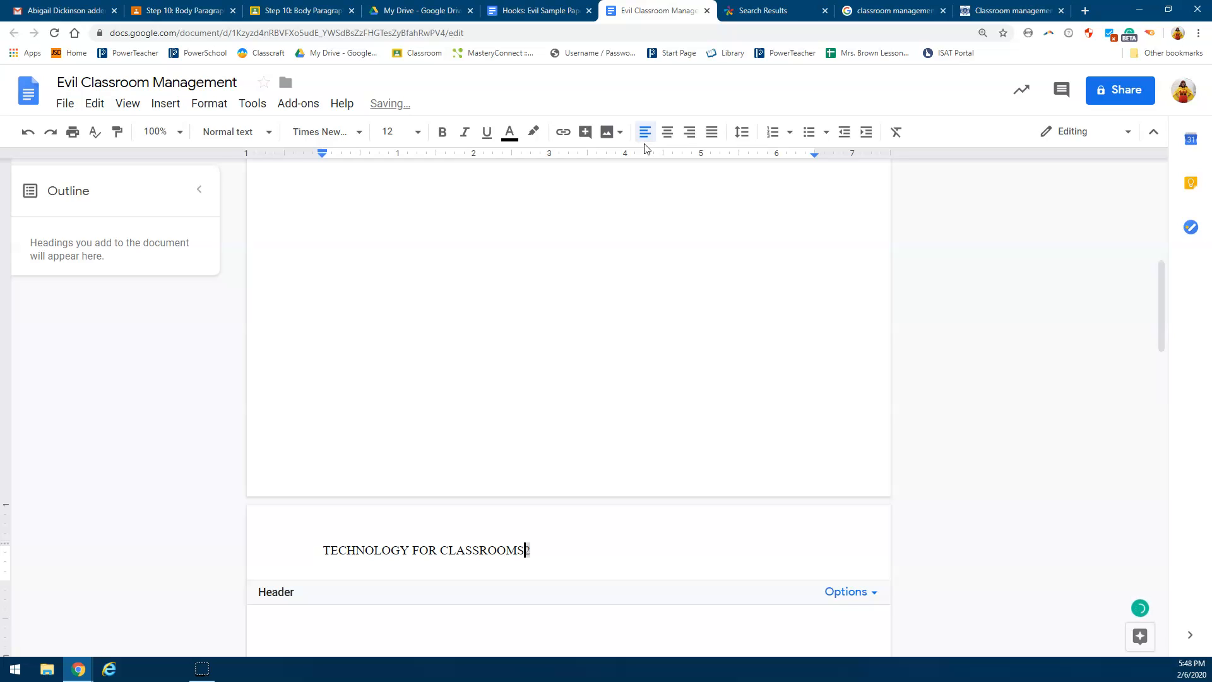
# Step: Shift the page number in the second page's header toward the right margin and return to the body text
pyautogui.press('Tab')
pyautogui.press('Tab')
pyautogui.press('Tab')
pyautogui.press('Tab')
pyautogui.press('Tab')
pyautogui.press('Tab')
pyautogui.press('Tab')
pyautogui.click(579, 619)
# Step: Copy the paper's title from the title page to the first line of the second page
pyautogui.scroll(-15, 541, 579)
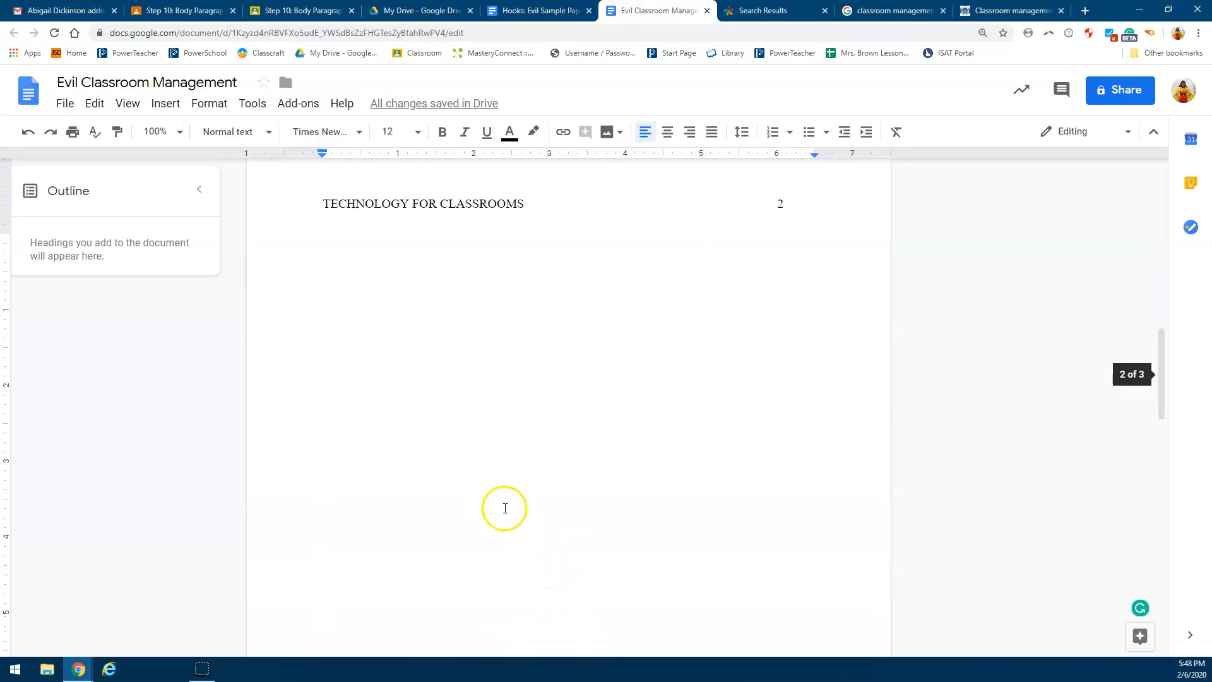
pyautogui.scroll(-3, 498, 482)
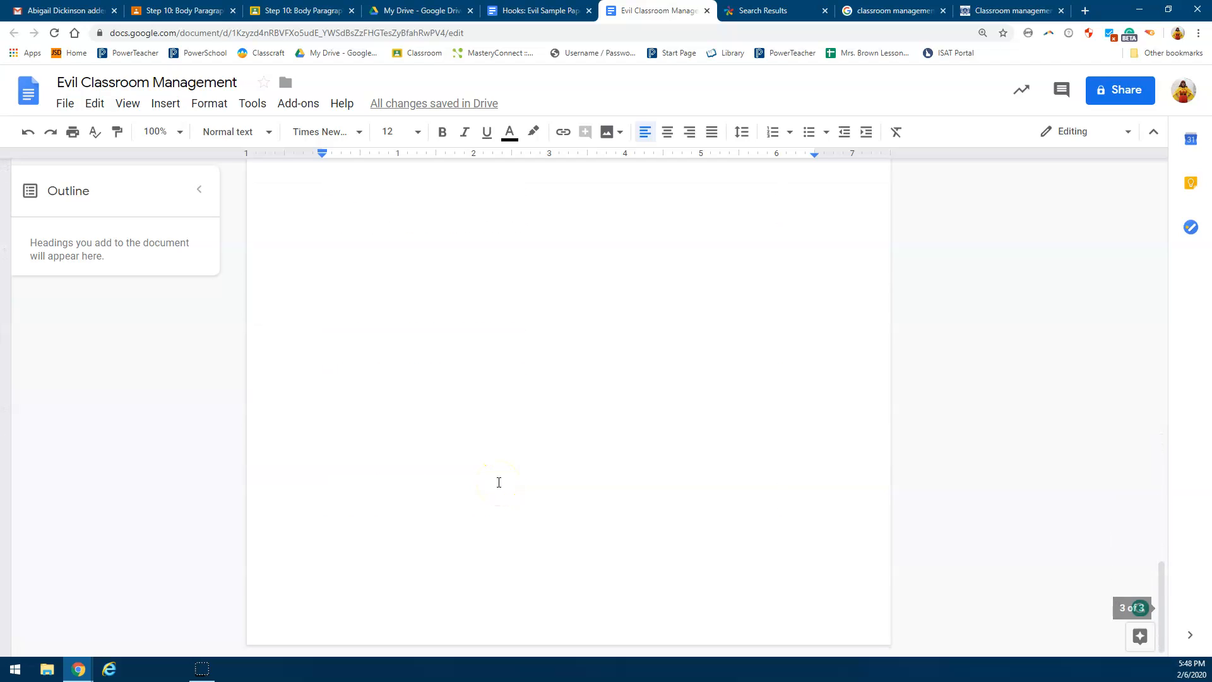
pyautogui.scroll(20, 499, 482)
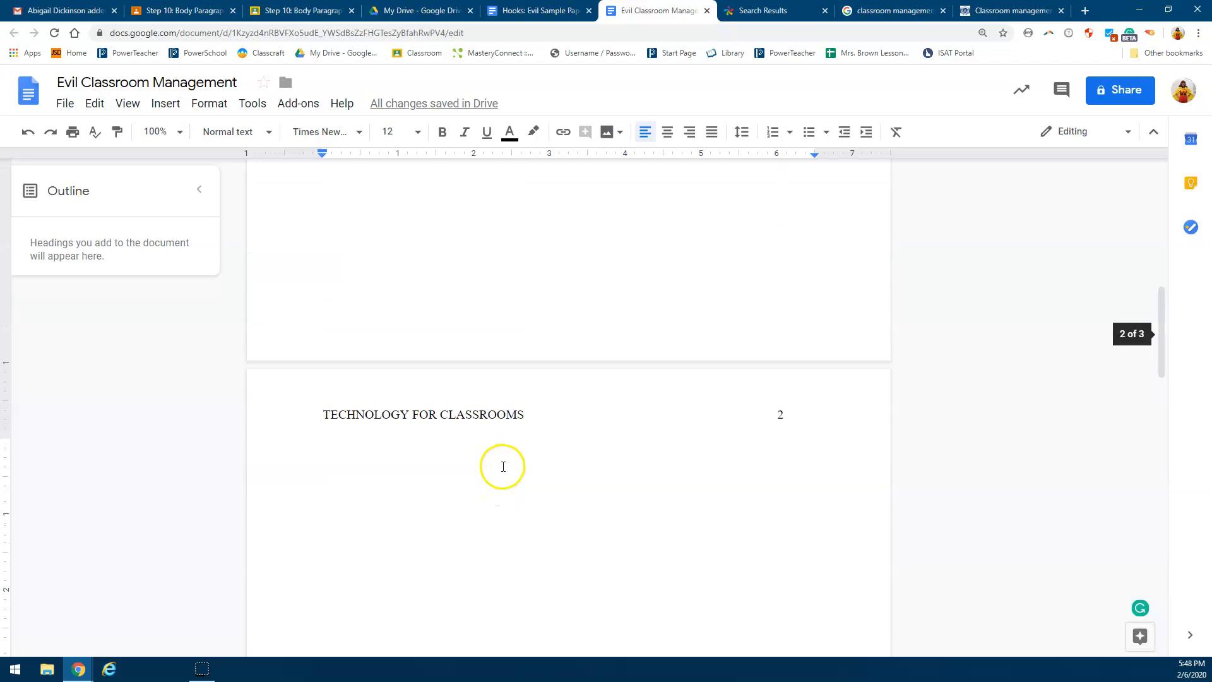
pyautogui.scroll(-8, 503, 468)
pyautogui.click(421, 440)
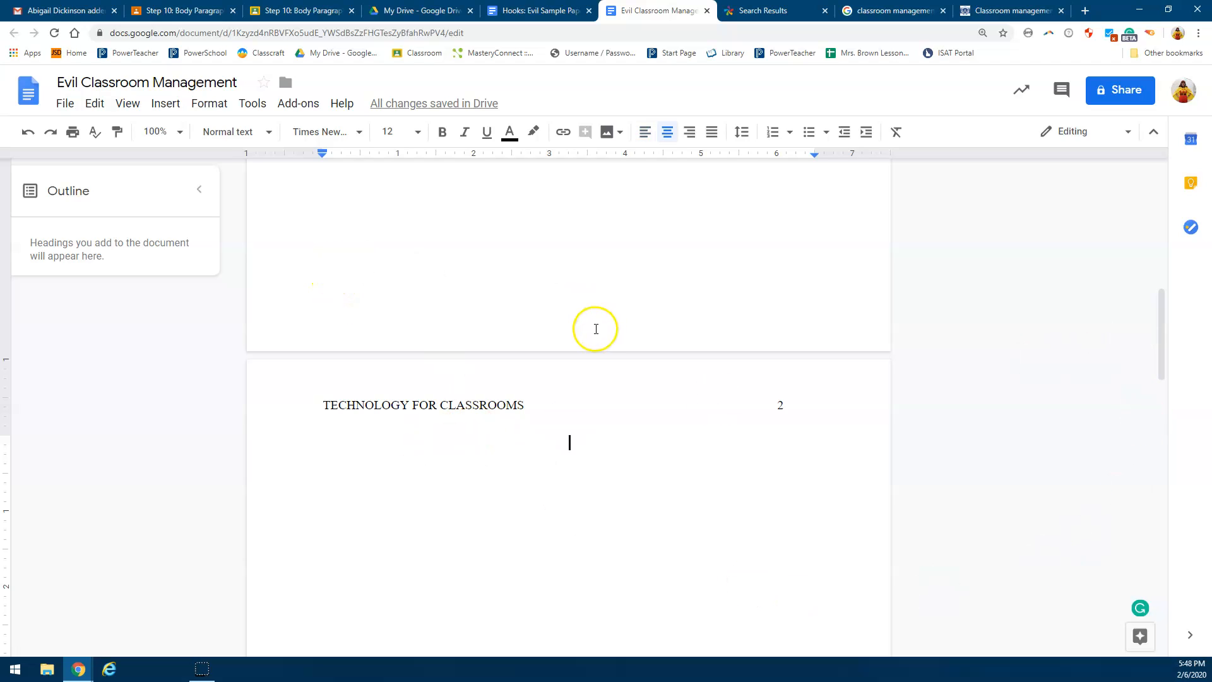
pyautogui.scroll(8, 593, 328)
pyautogui.moveTo(419, 351); pyautogui.dragTo(730, 356)
pyautogui.hotkey('ctrl', 'c')
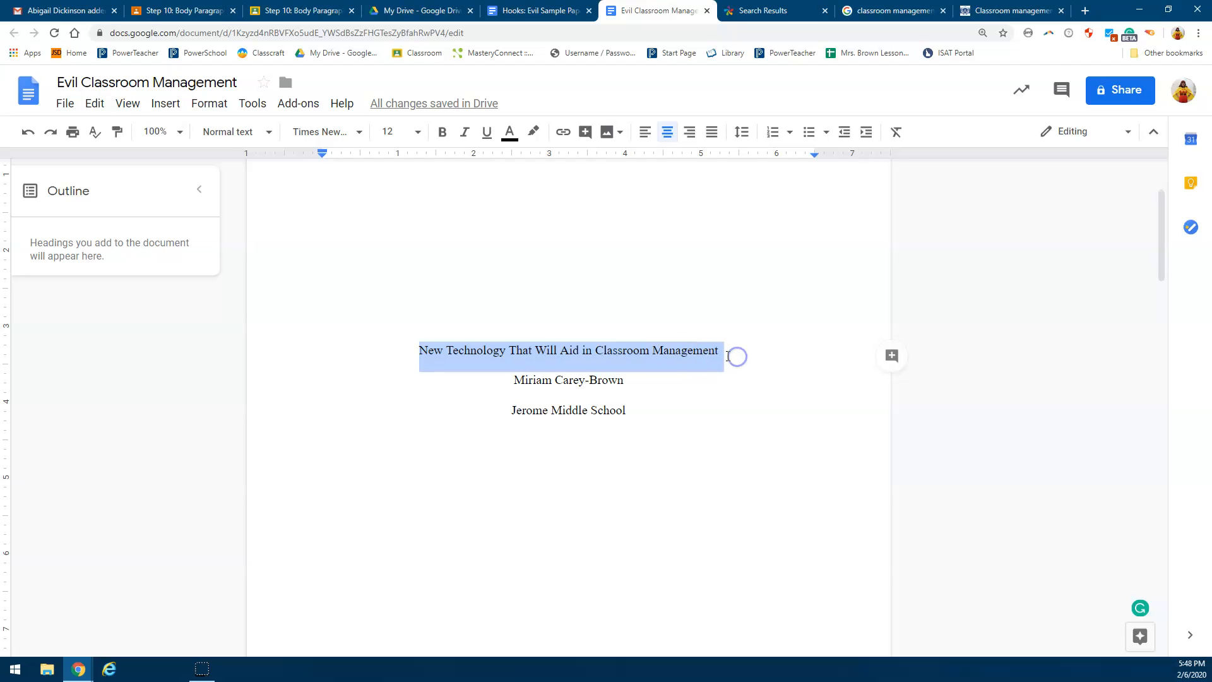
pyautogui.scroll(-10, 634, 382)
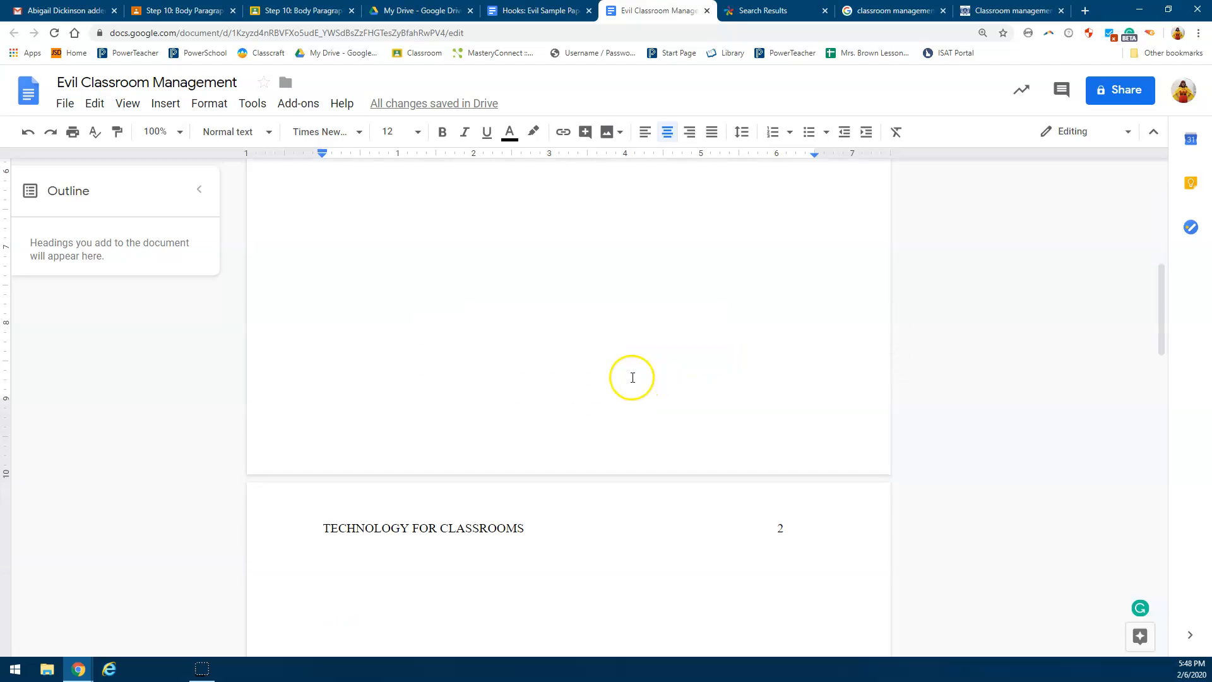
pyautogui.click(559, 388)
pyautogui.hotkey('ctrl', 'v')
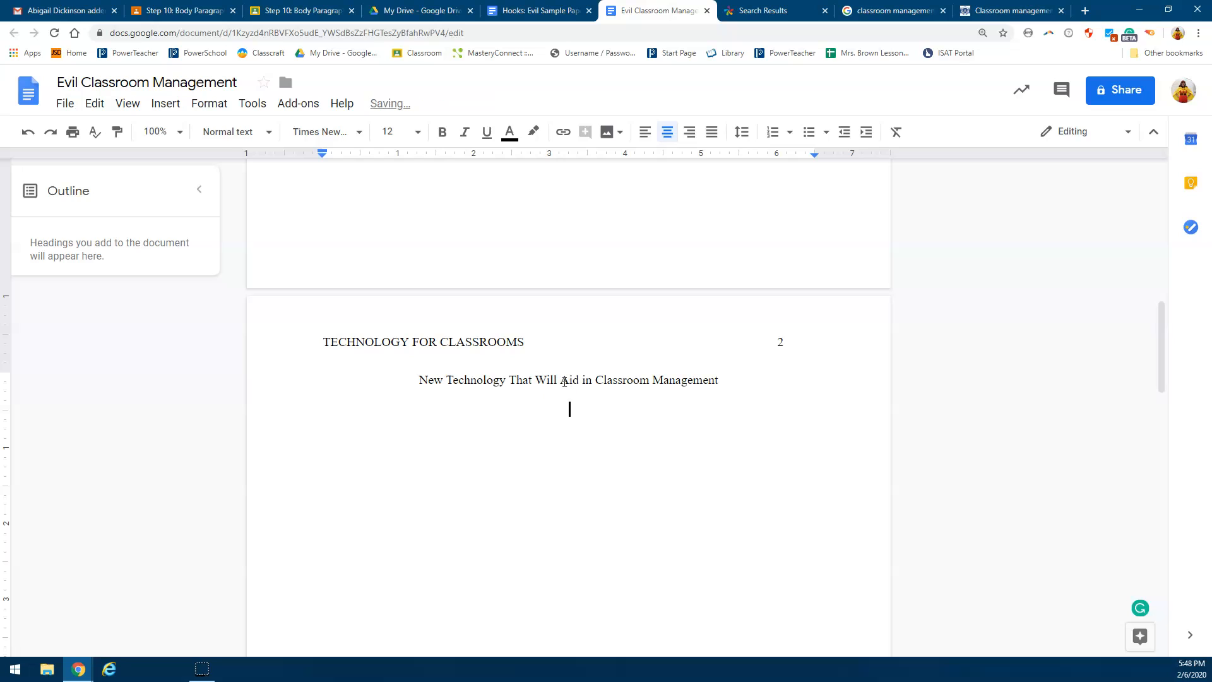